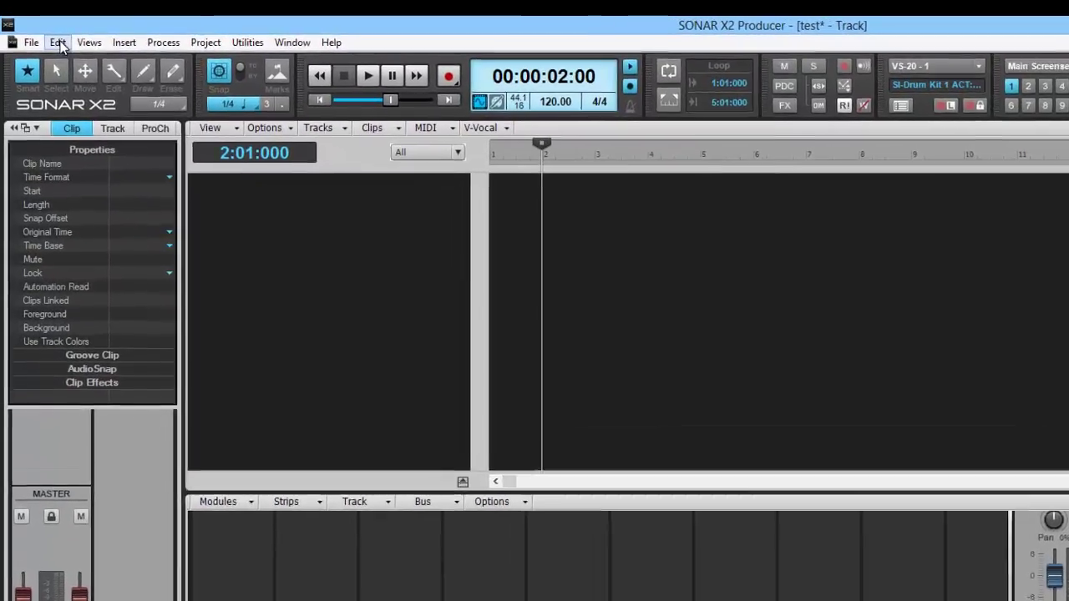
Enable Oxygen 49 MIDI In and Out under MIDI > Devices in Preferences, and apply.
click(58, 43)
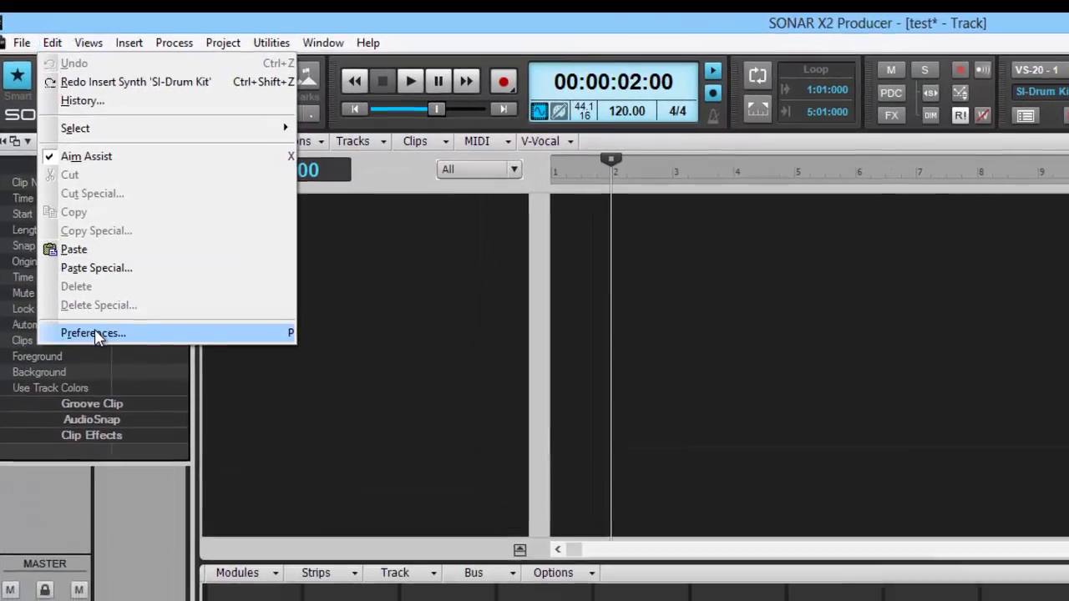
click(102, 287)
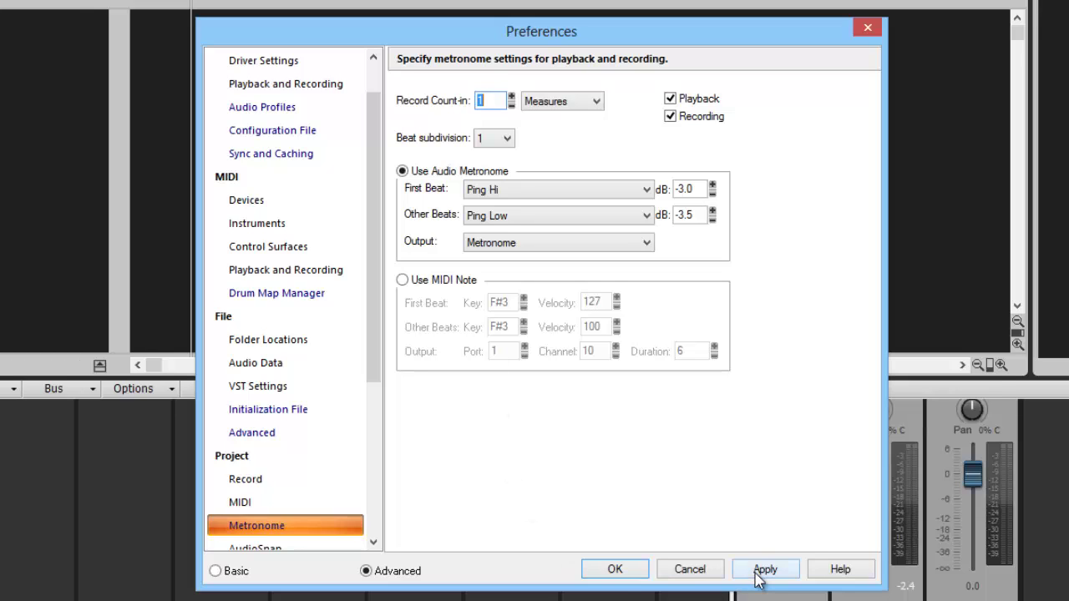
click(259, 206)
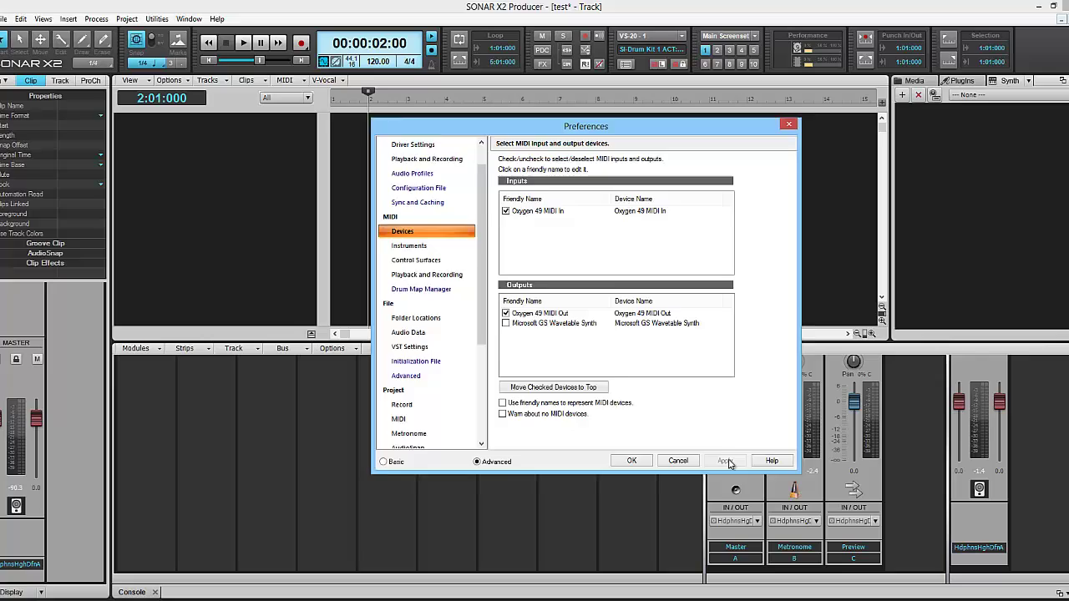
click(759, 548)
click(633, 462)
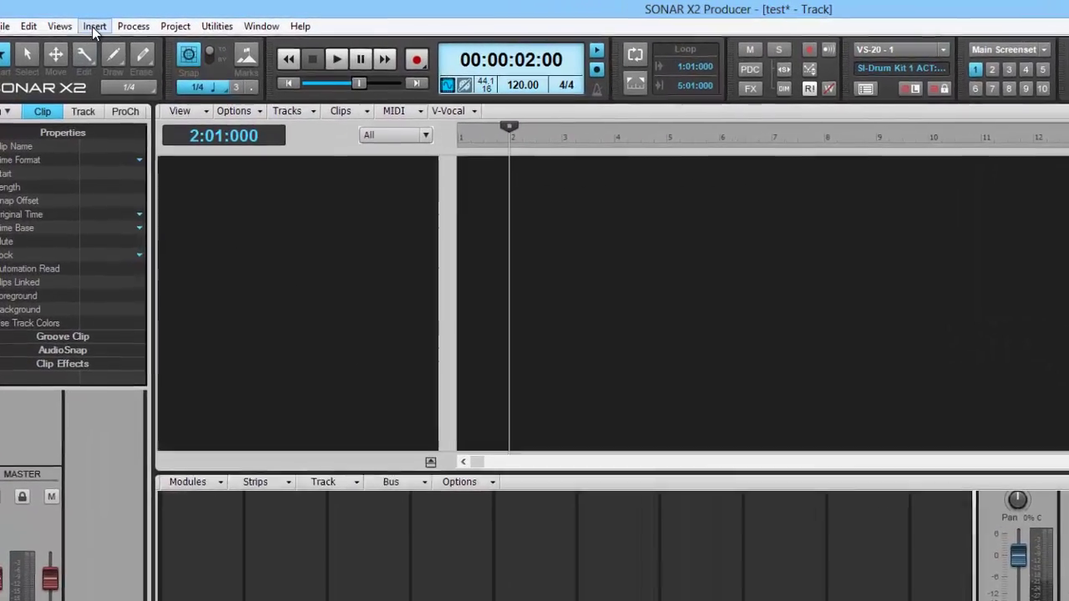
Insert an SI-Drum Kit with a MIDI source track, stereo synth audio outputs and its property page.
click(85, 24)
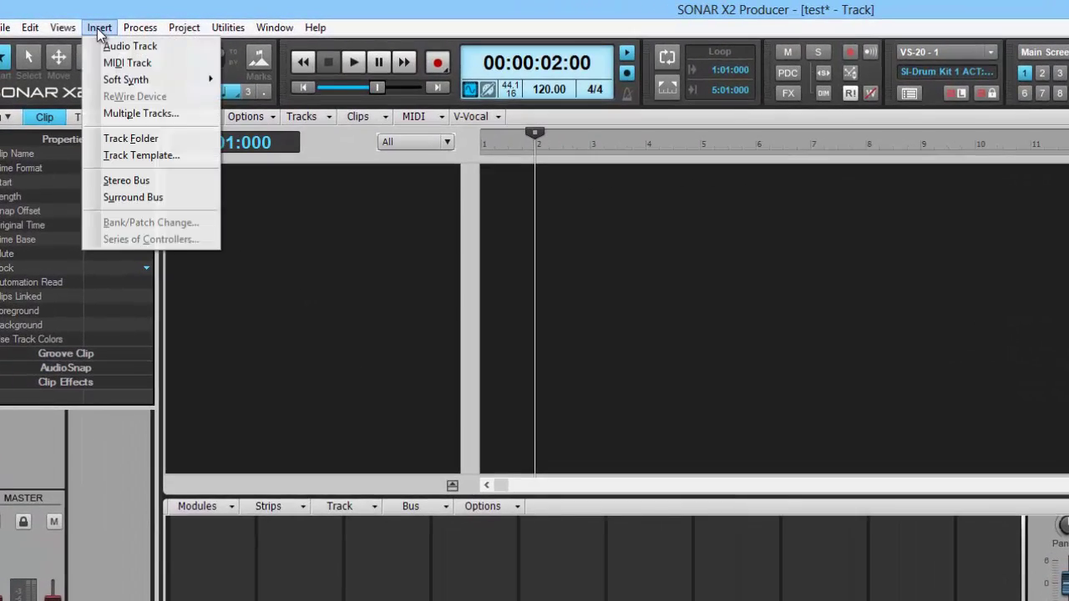
mouse_move(132, 83)
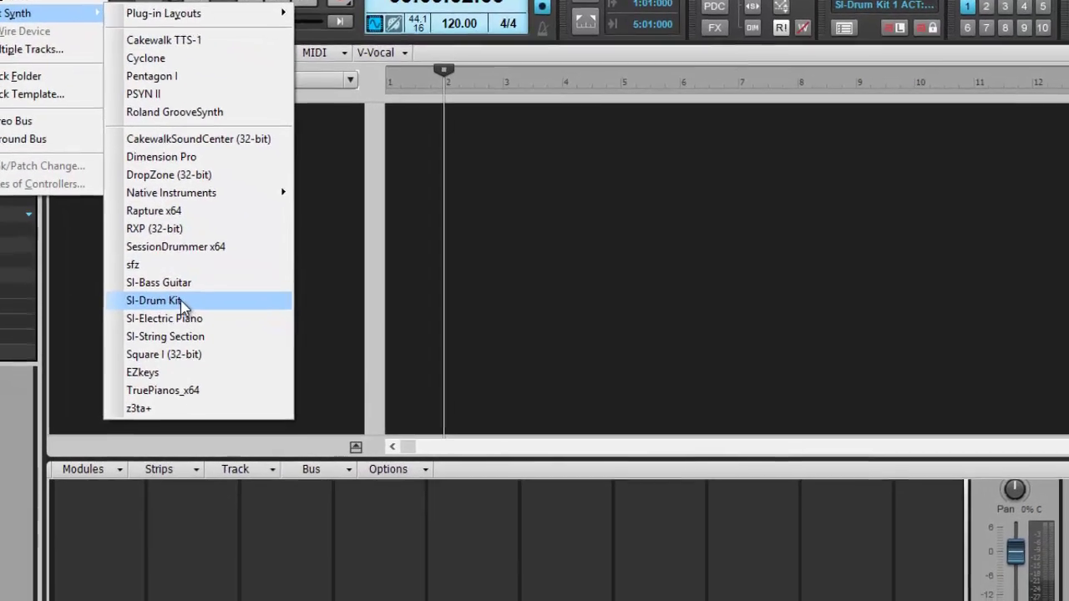
click(301, 348)
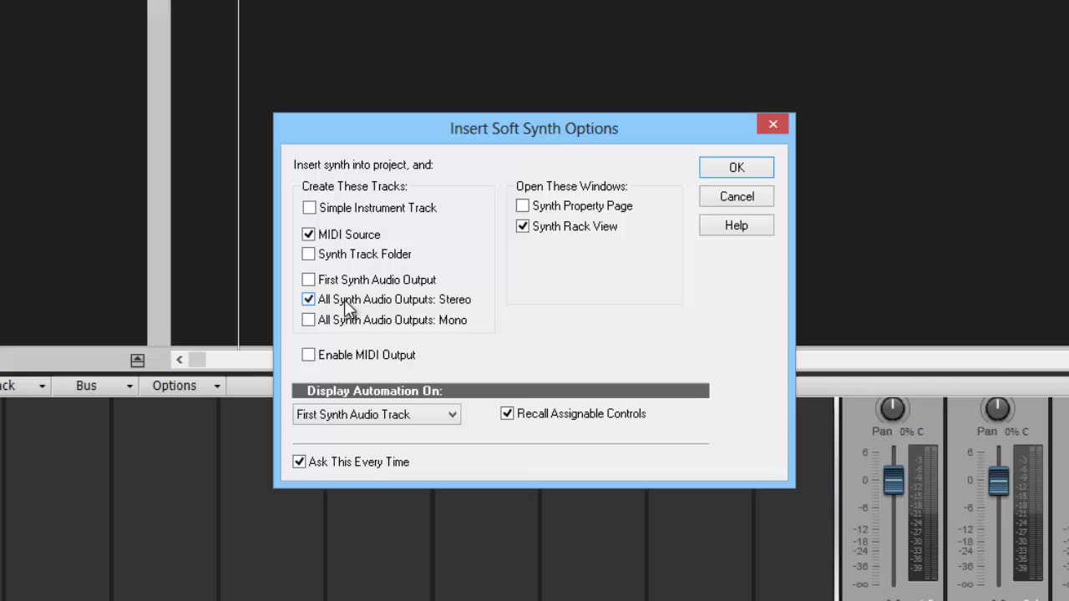
click(309, 208)
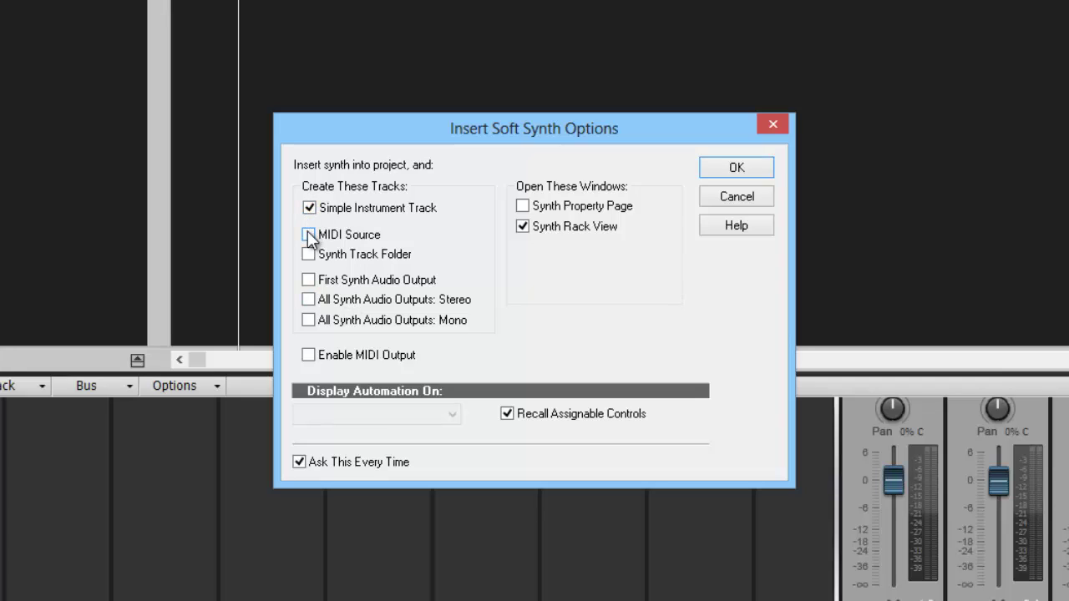
click(308, 234)
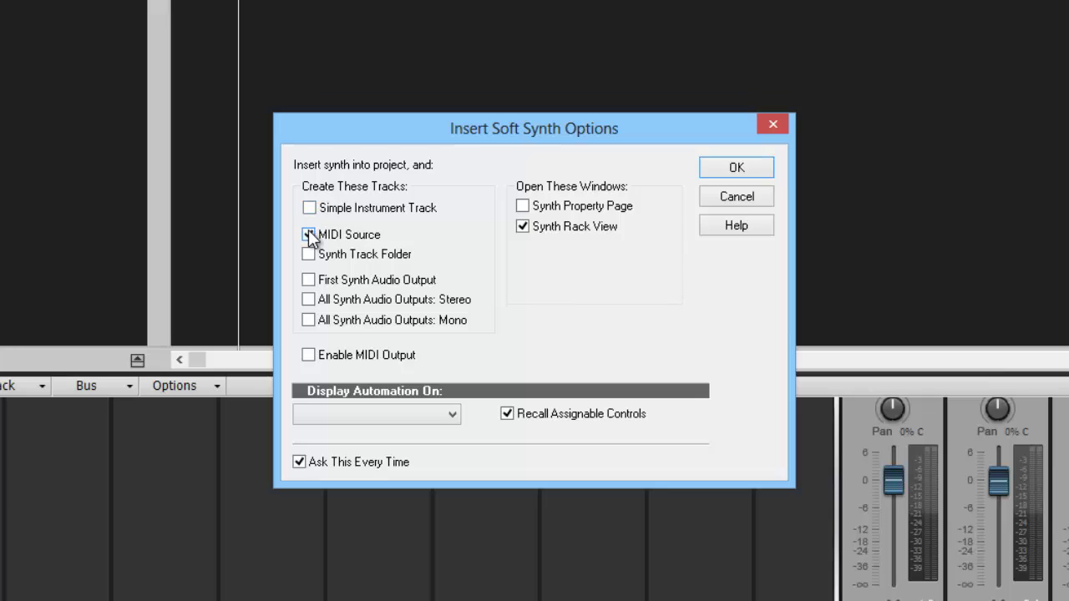
click(308, 298)
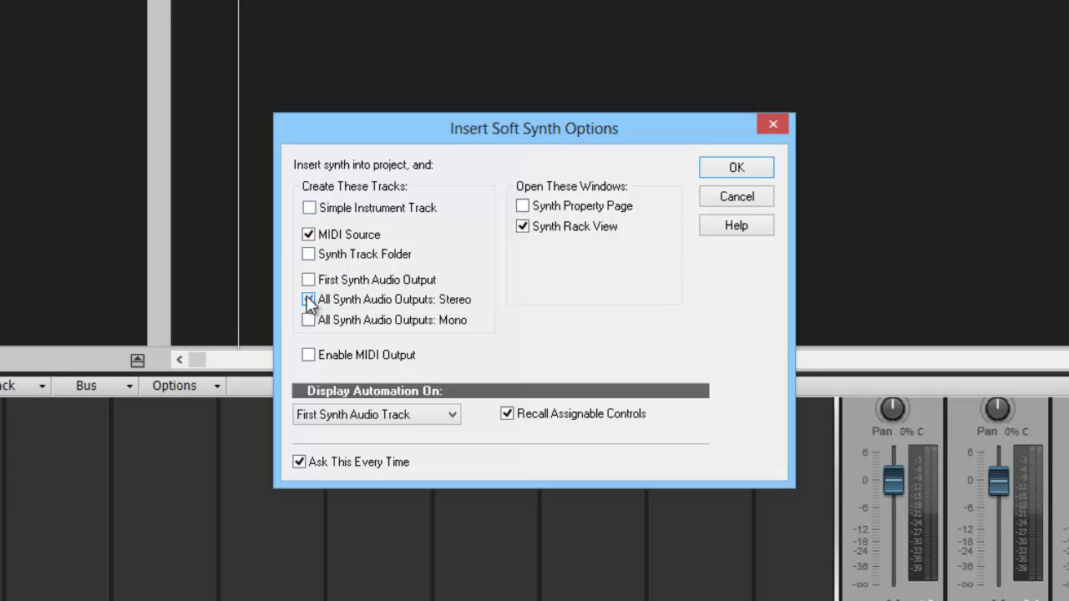
click(523, 206)
Audition the snare, kick and floor tom pads, then move the SI-Drum Kit window lower right.
click(736, 167)
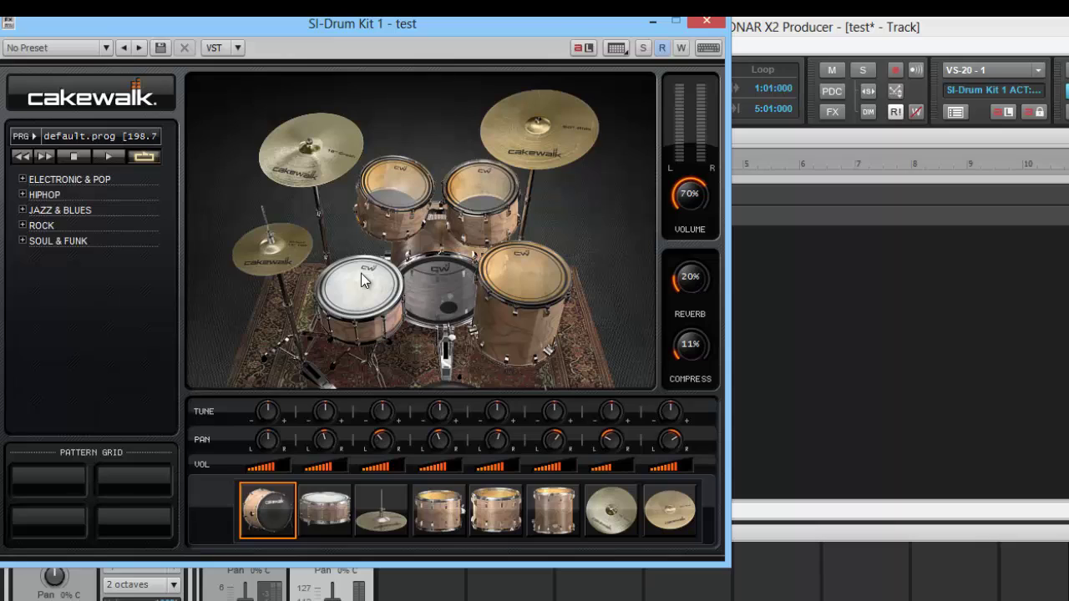
click(361, 273)
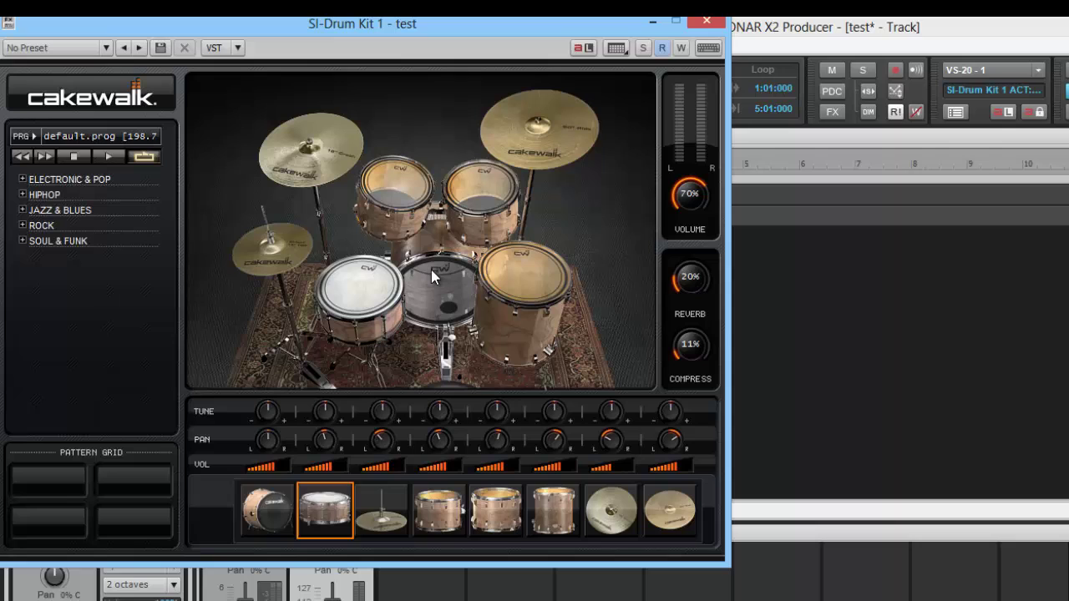
click(431, 269)
click(535, 271)
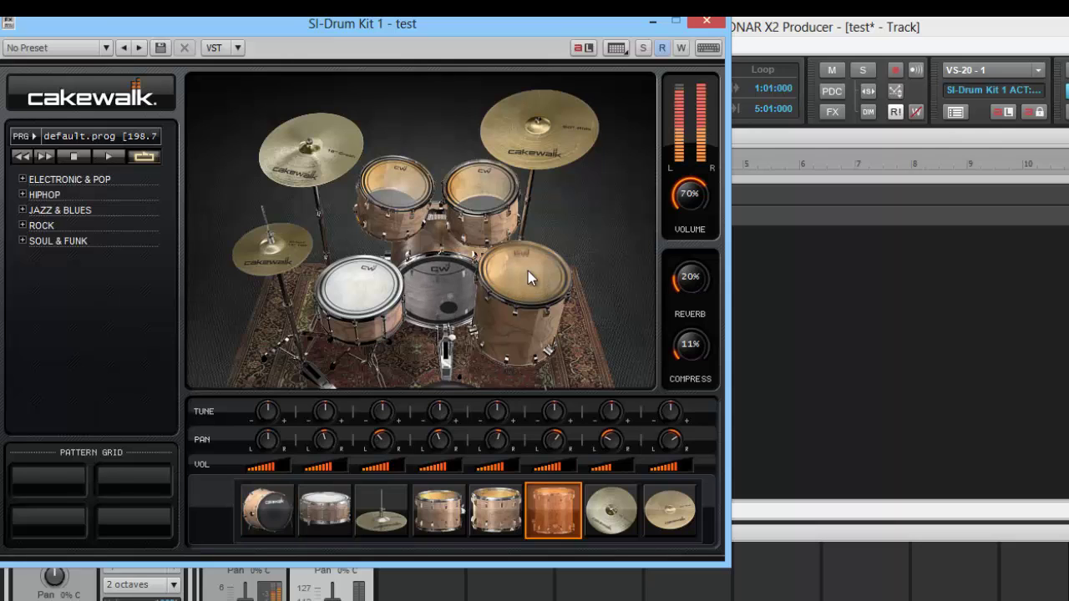
click(436, 280)
click(374, 283)
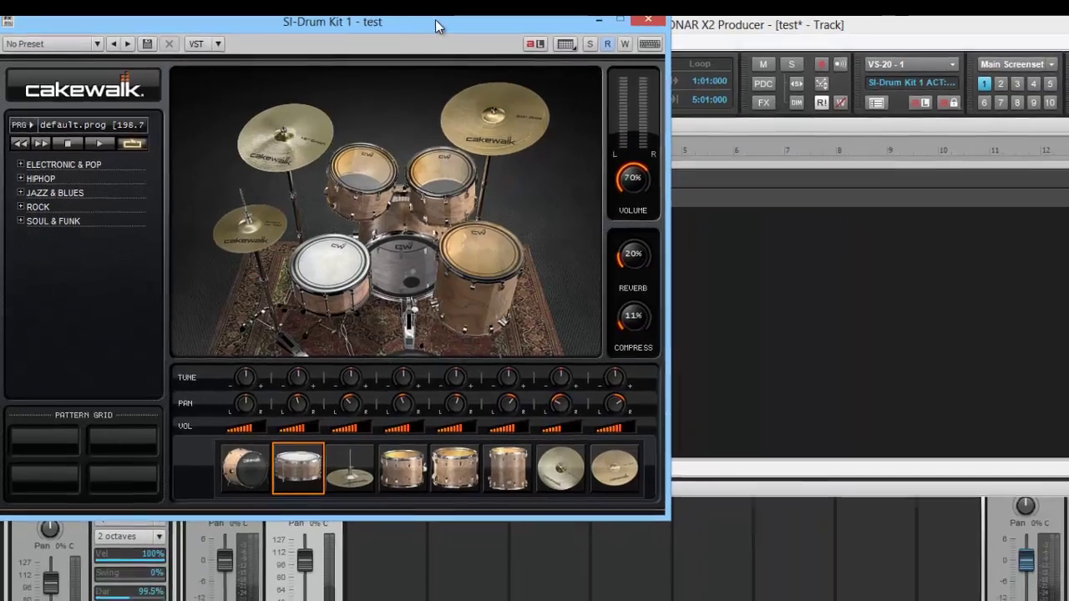
drag(435, 19, 922, 282)
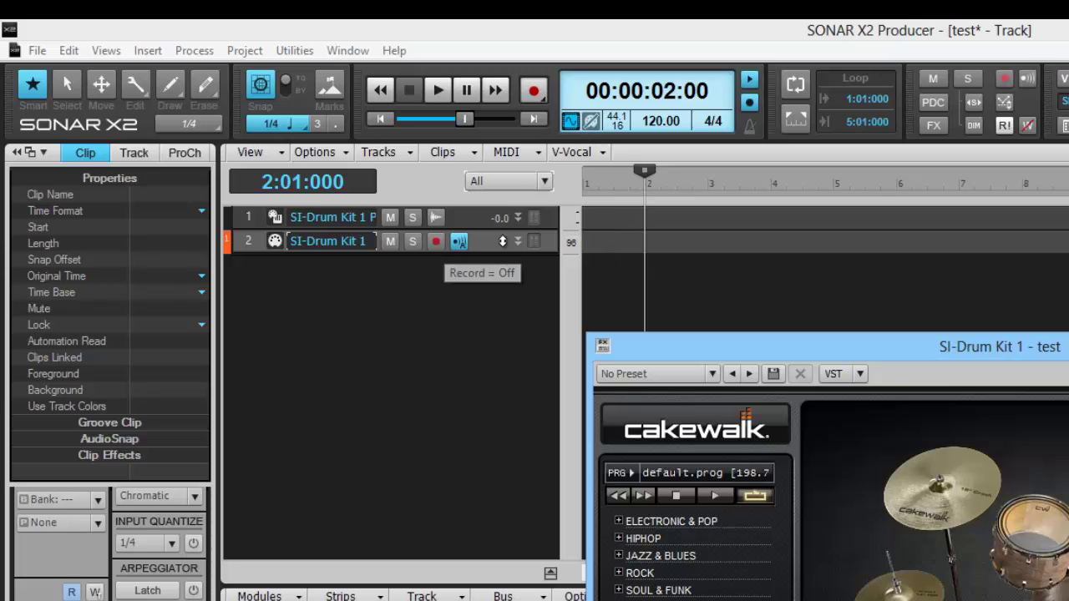
Set track 2's MIDI input to Oxygen 49 MIDI In, MIDI Omni, then restore its compact height.
click(516, 240)
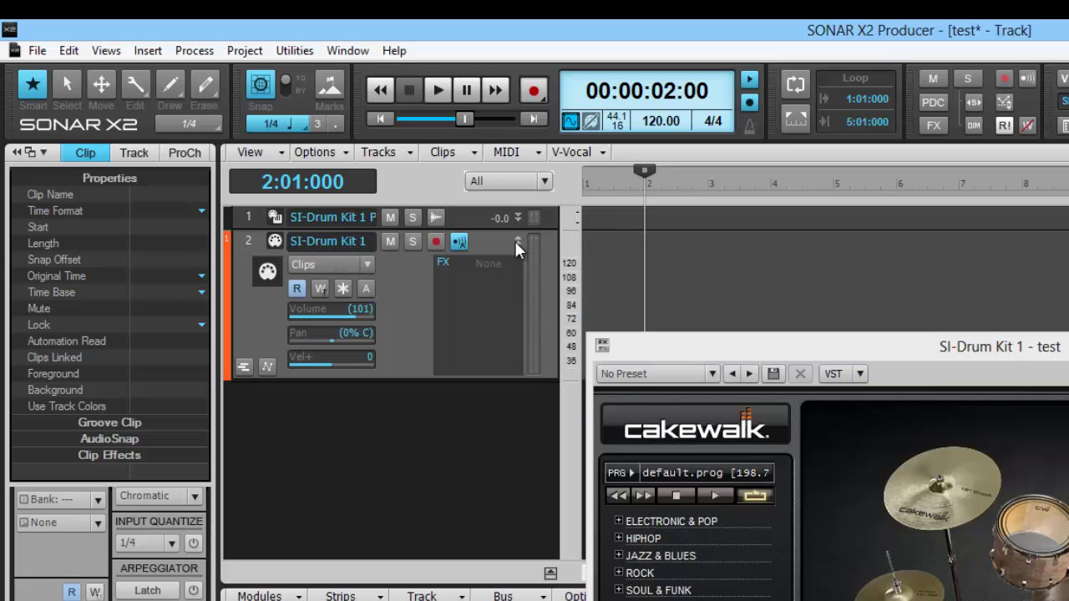
click(545, 182)
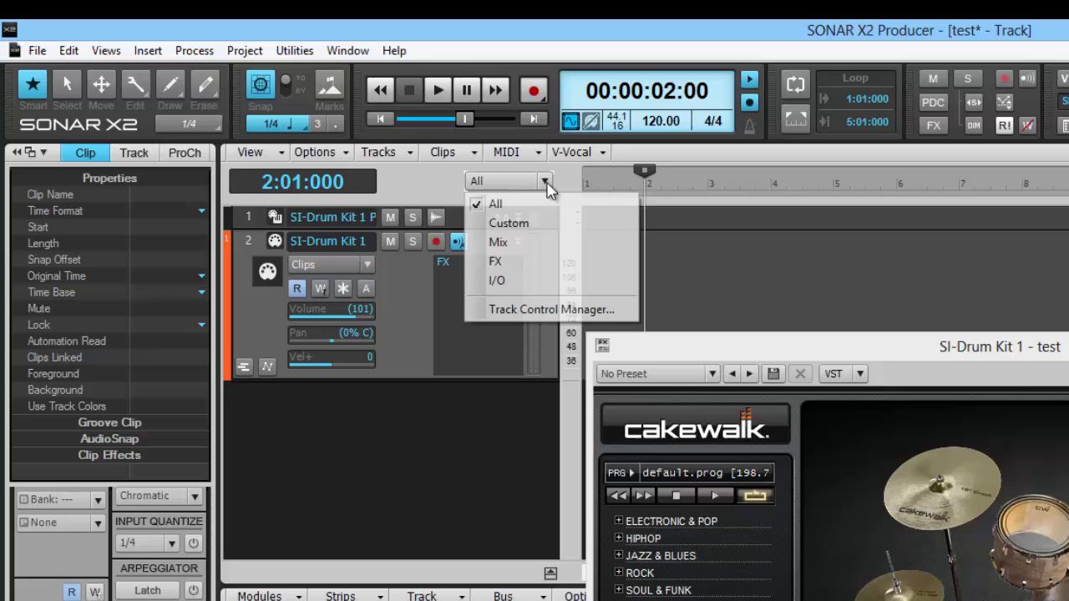
click(496, 206)
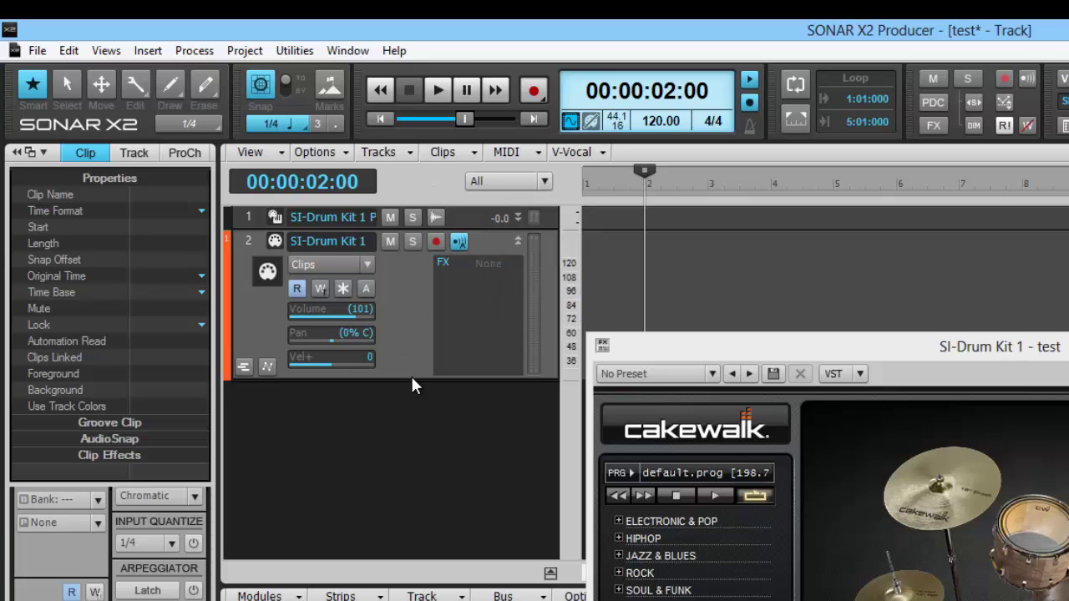
drag(413, 380, 411, 541)
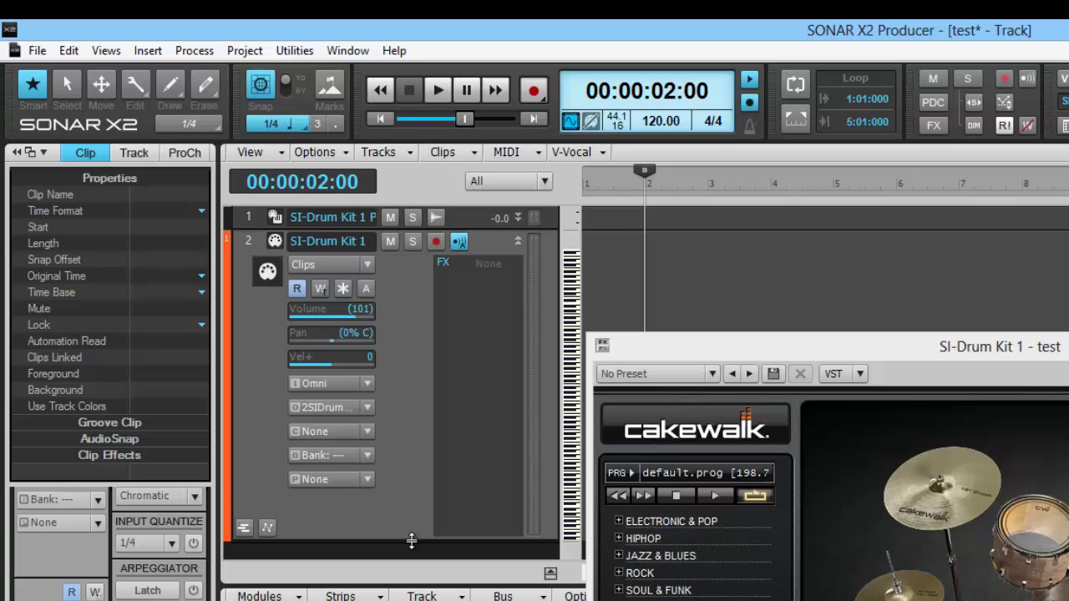
click(367, 384)
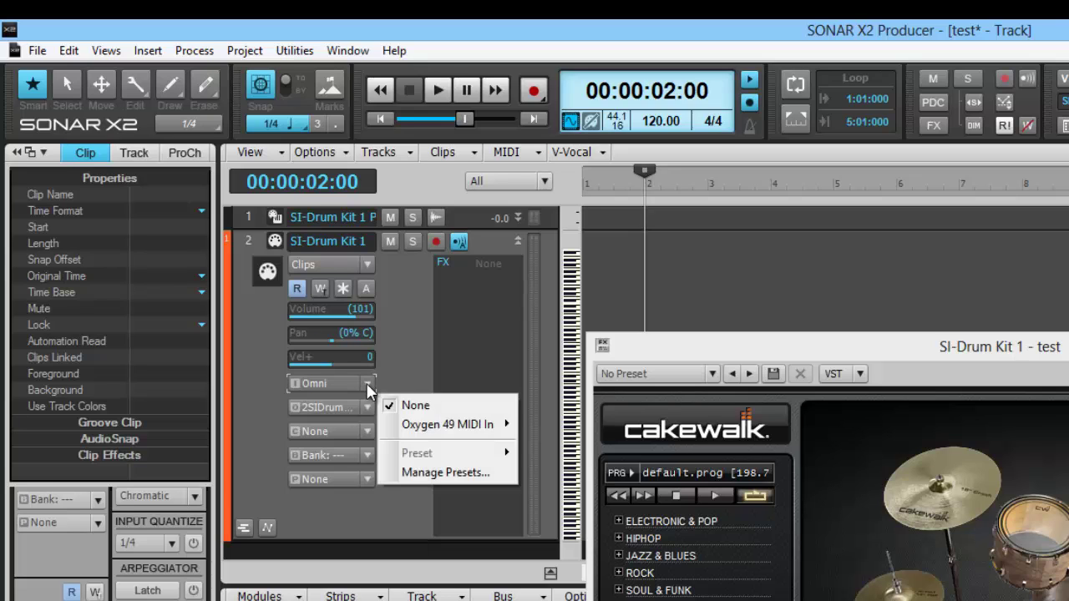
mouse_move(430, 424)
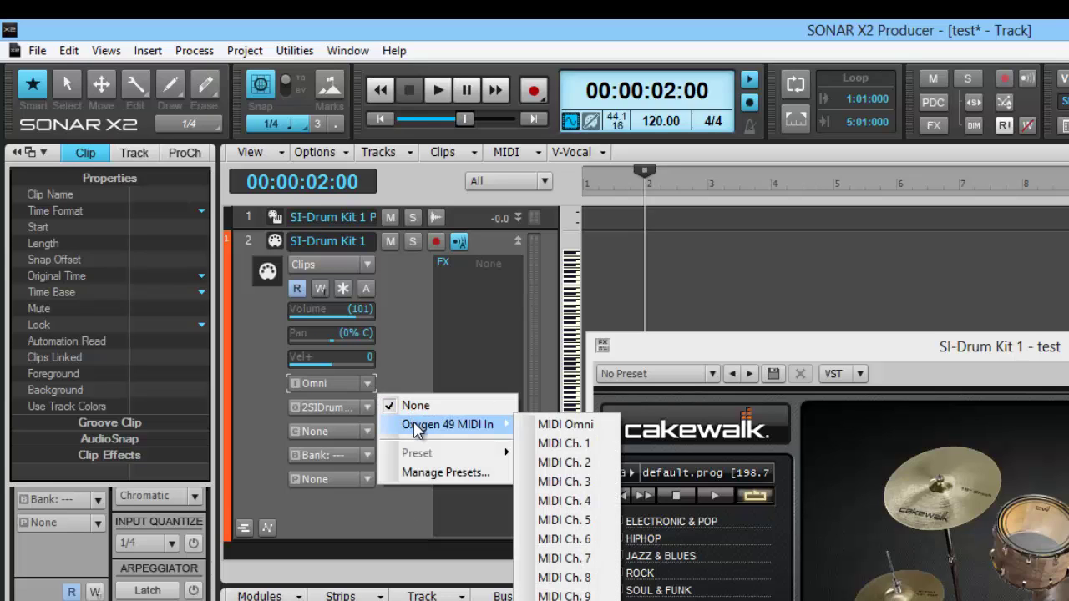
click(564, 426)
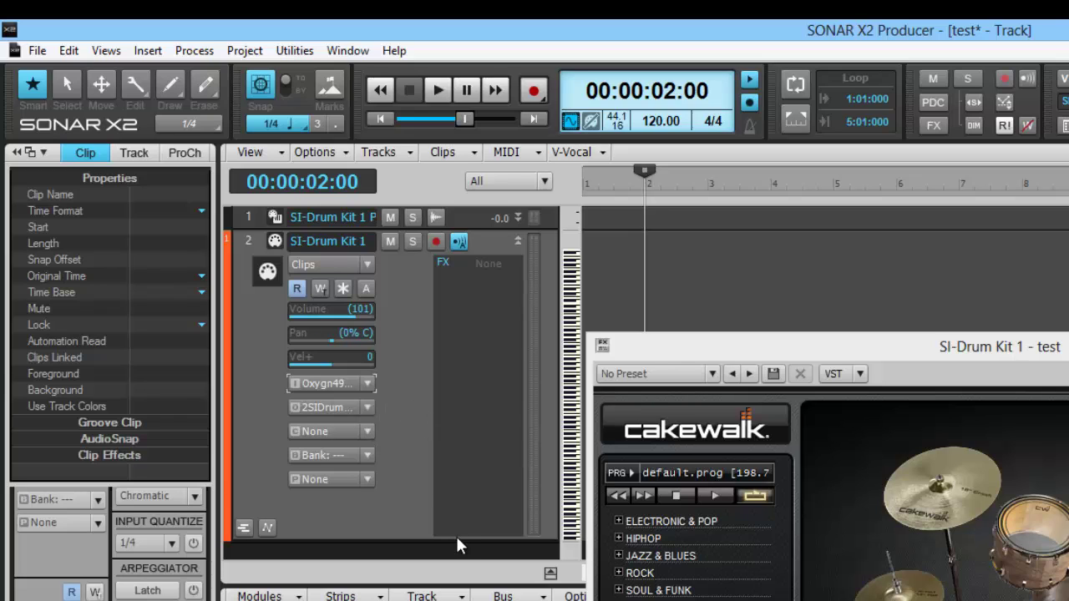
drag(458, 542, 456, 379)
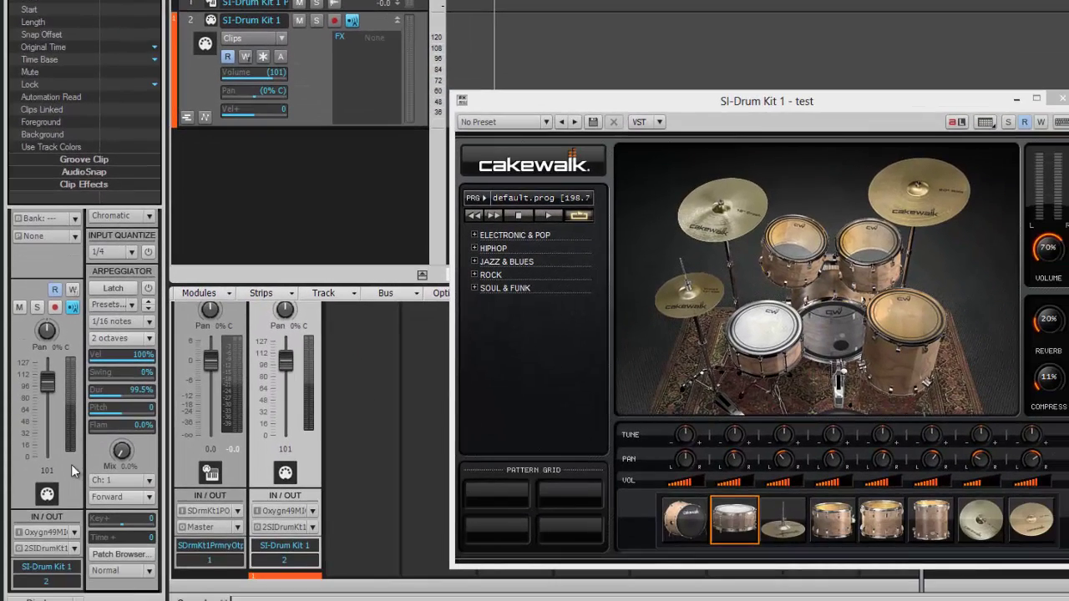
click(74, 534)
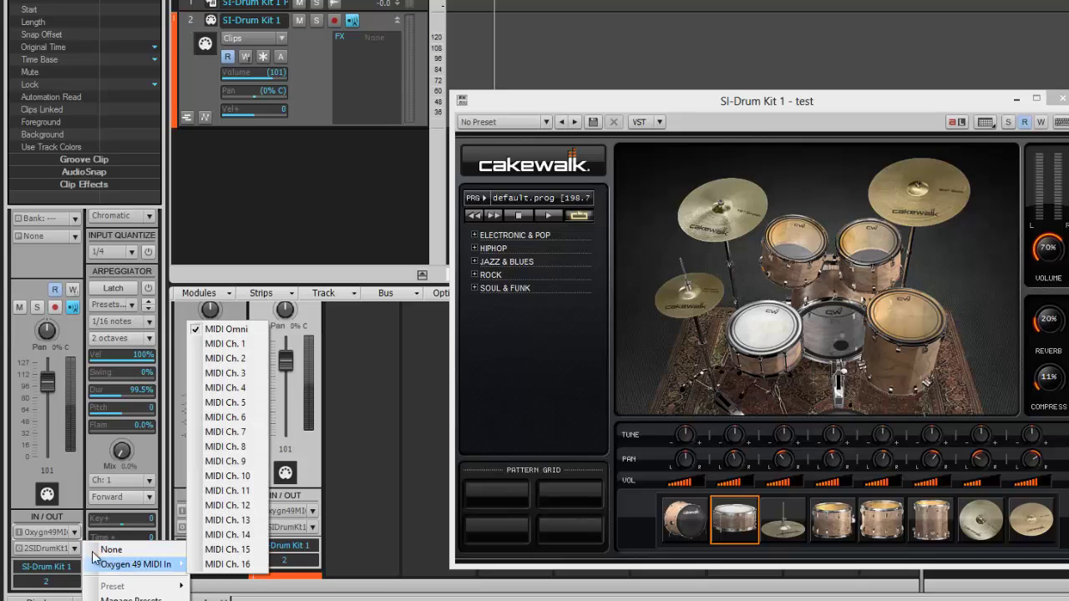
click(73, 501)
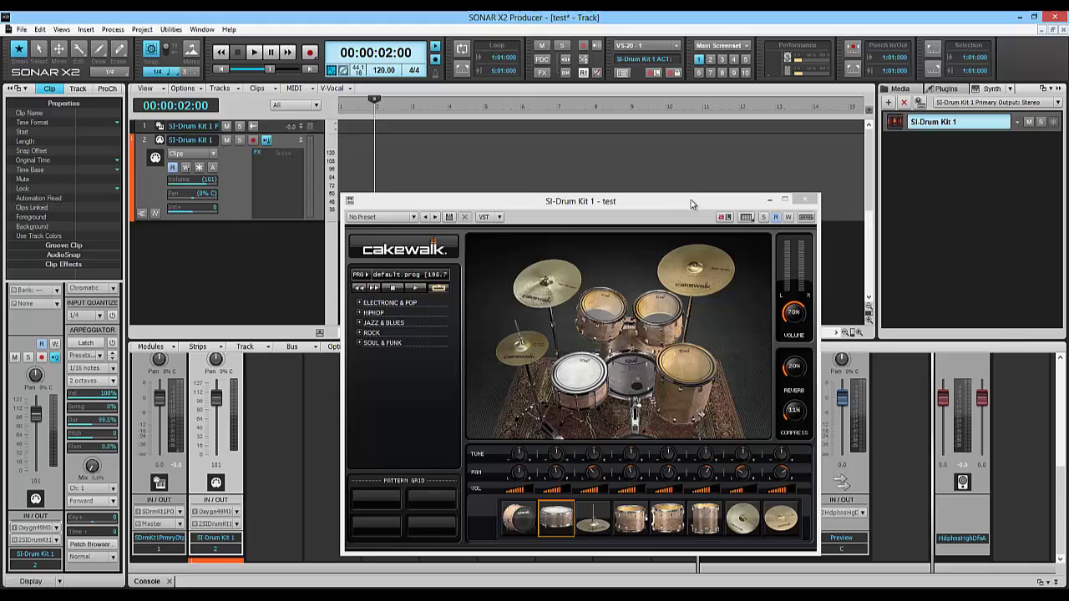
Move the SI-Drum Kit 1 window left and close it.
drag(691, 200, 435, 212)
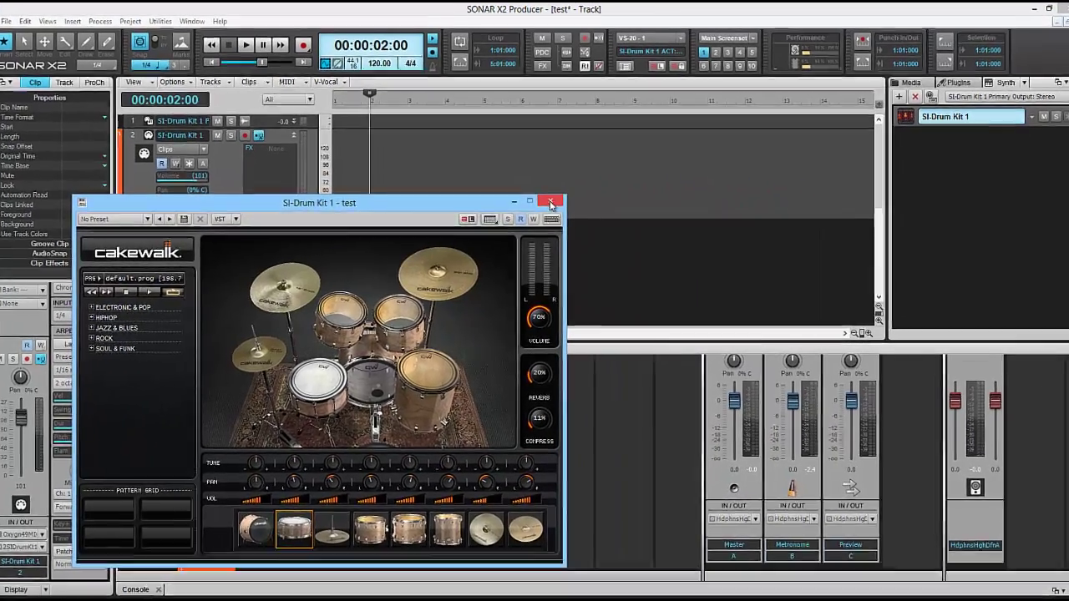
click(549, 204)
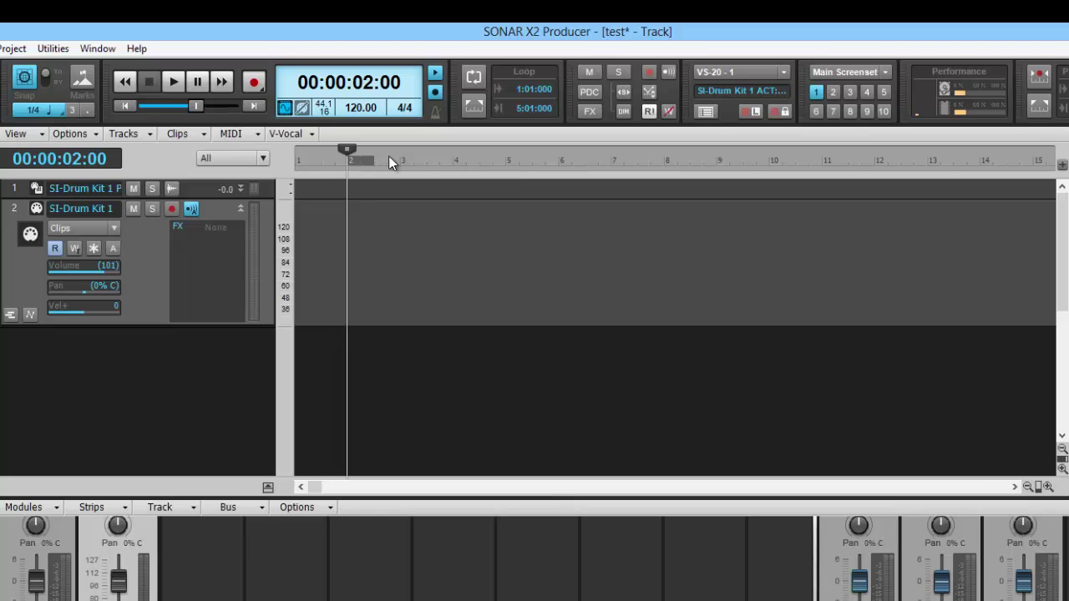
Select bars 2 to 6 and set them as the loop region.
drag(388, 156, 561, 156)
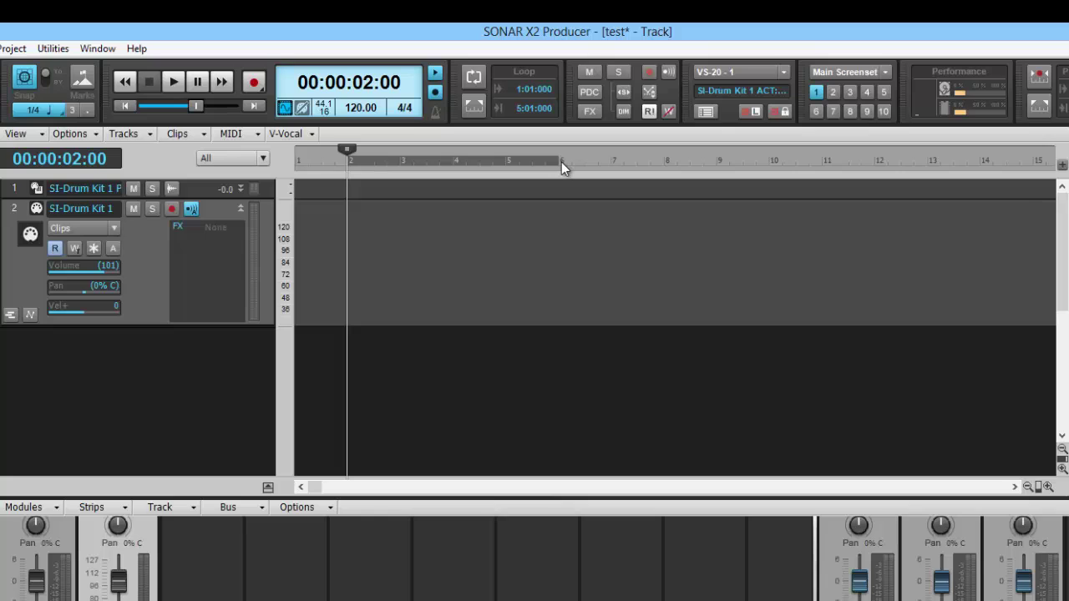
drag(561, 162, 562, 162)
click(476, 106)
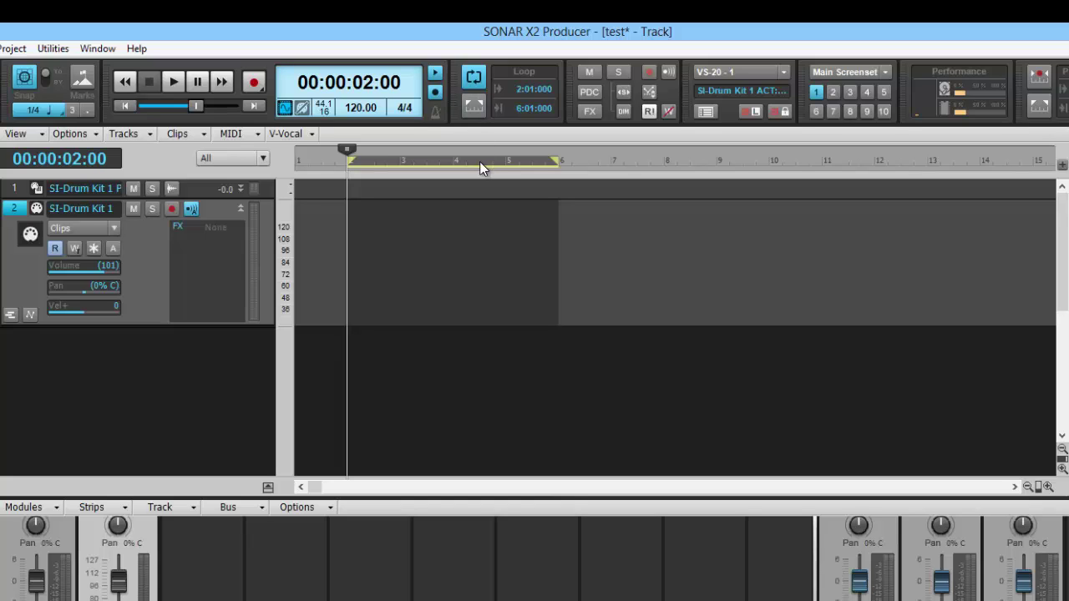
click(475, 77)
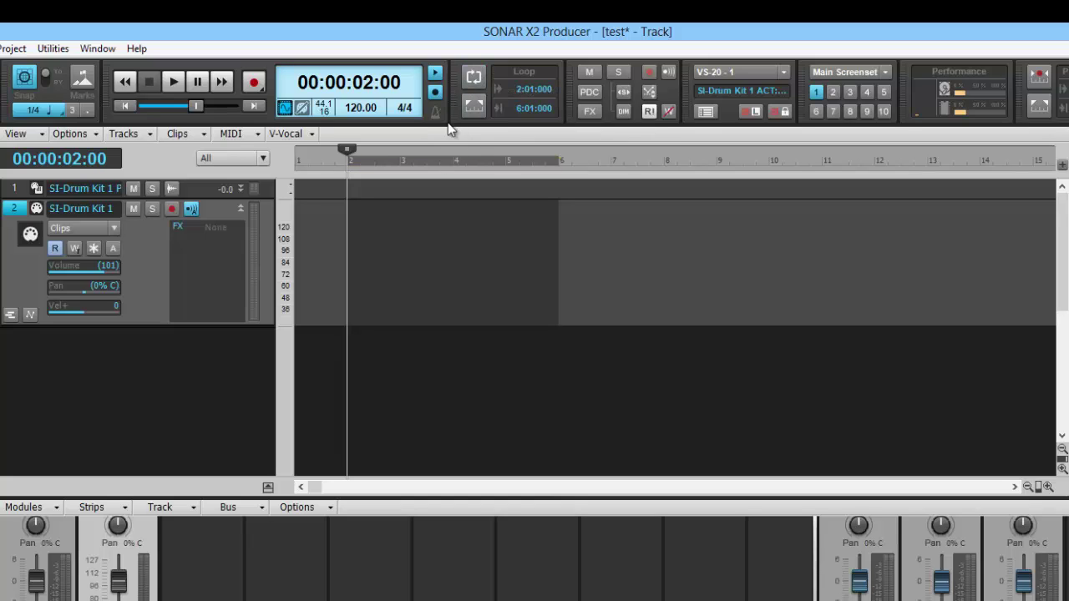
right_click(415, 160)
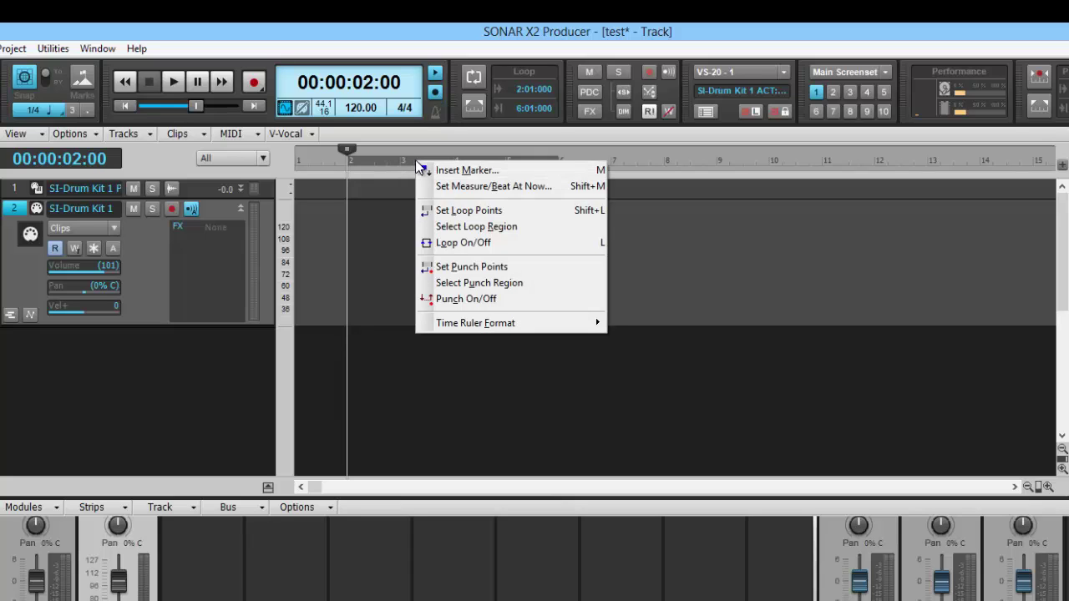
click(444, 211)
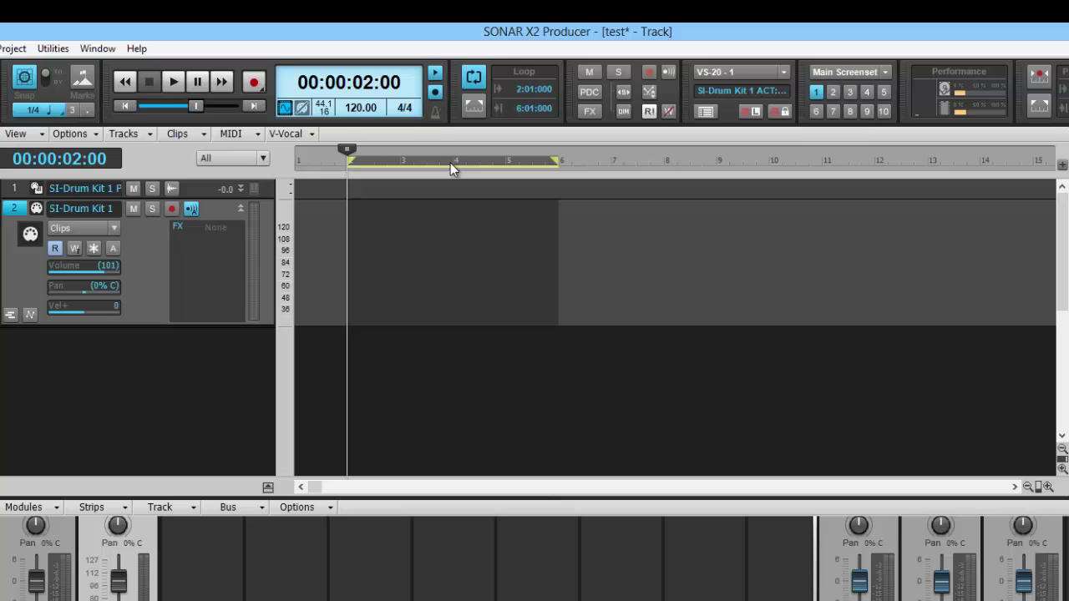
click(471, 79)
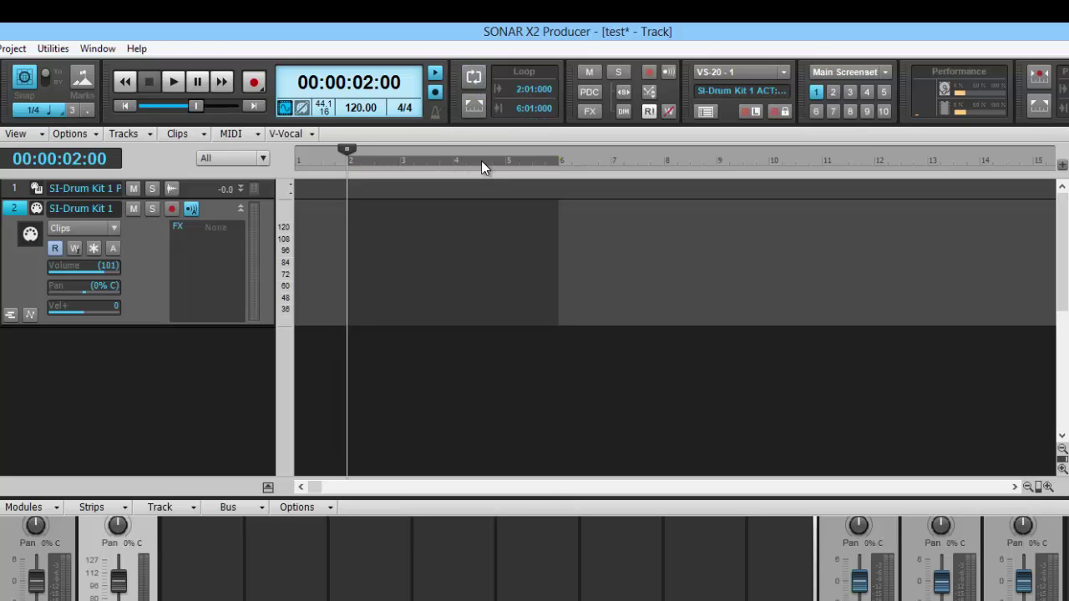
Set punch points to bars 2–6, return now time to 00:00:00:00, and re-enable looping.
right_click(477, 159)
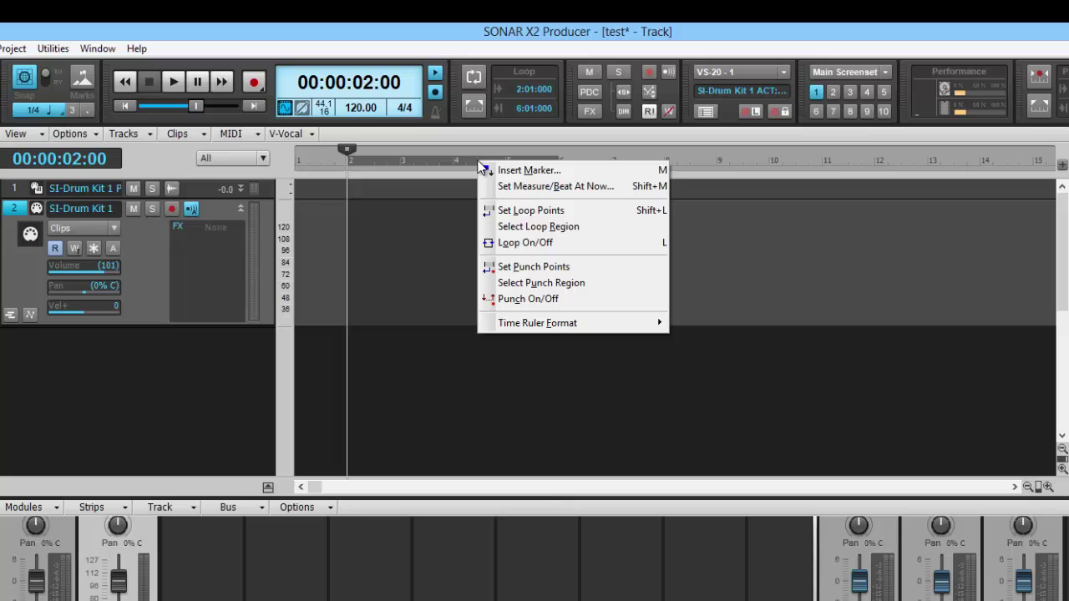
click(515, 267)
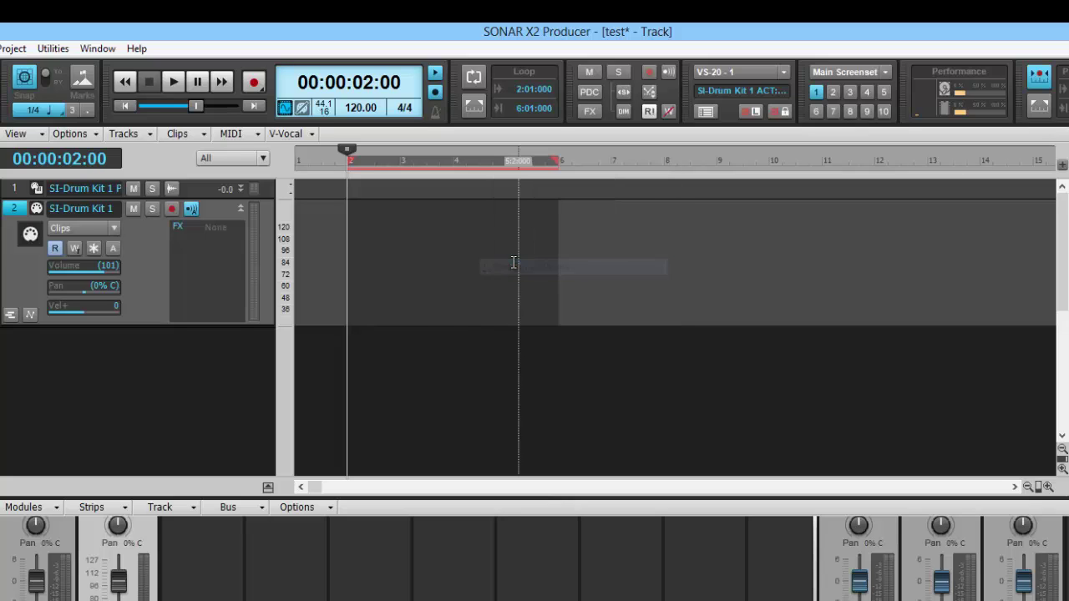
click(299, 159)
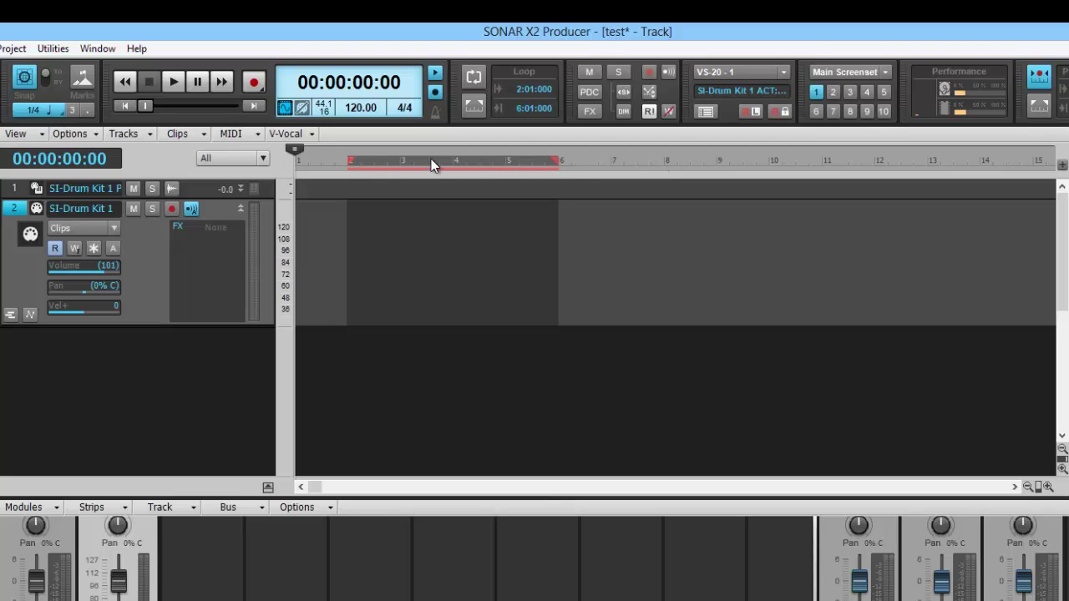
right_click(373, 165)
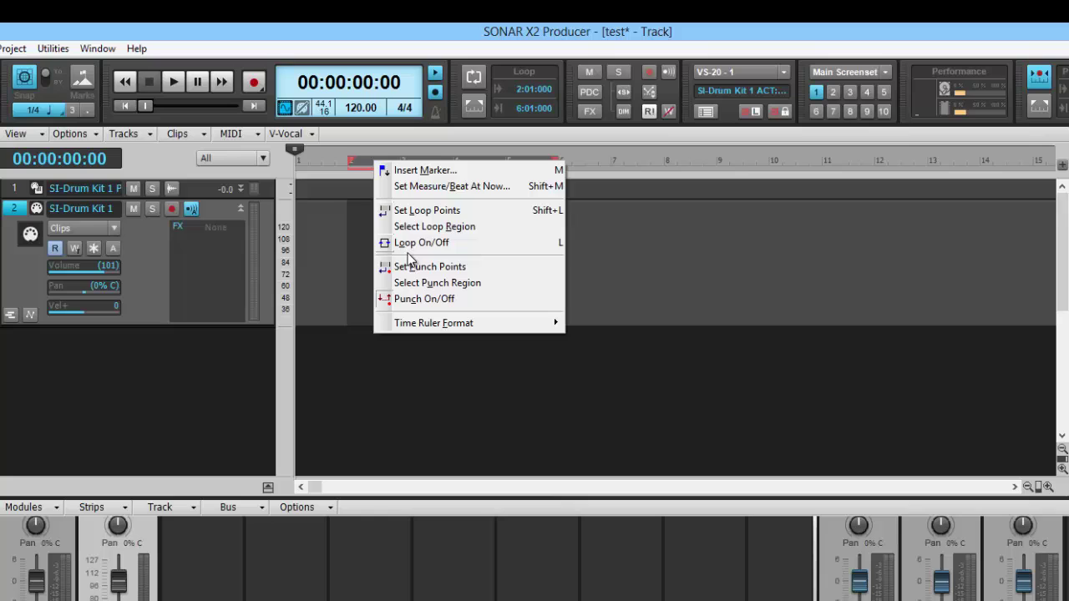
click(661, 139)
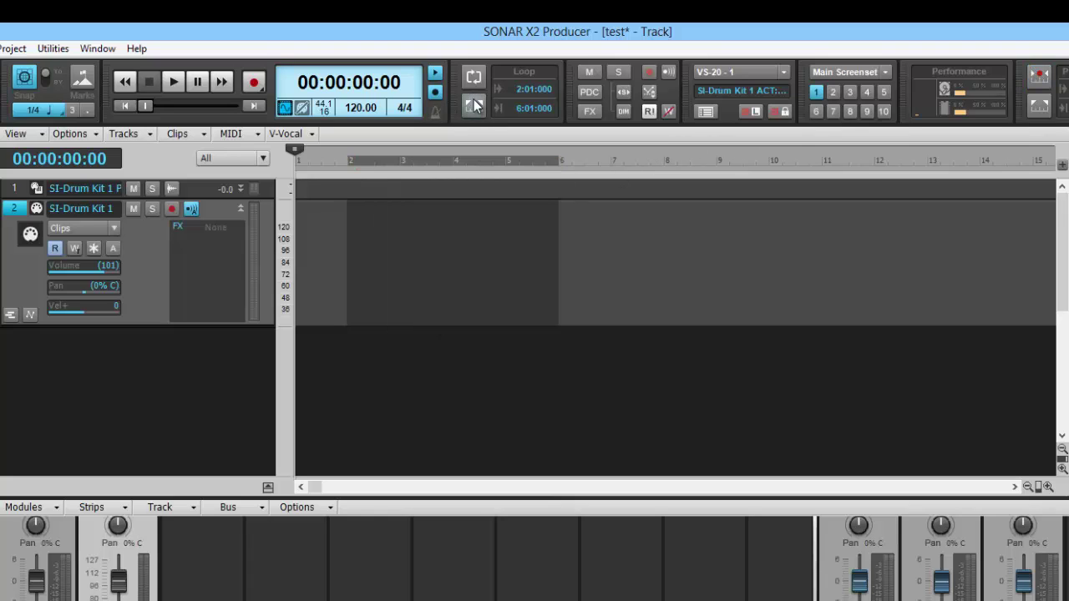
key(l)
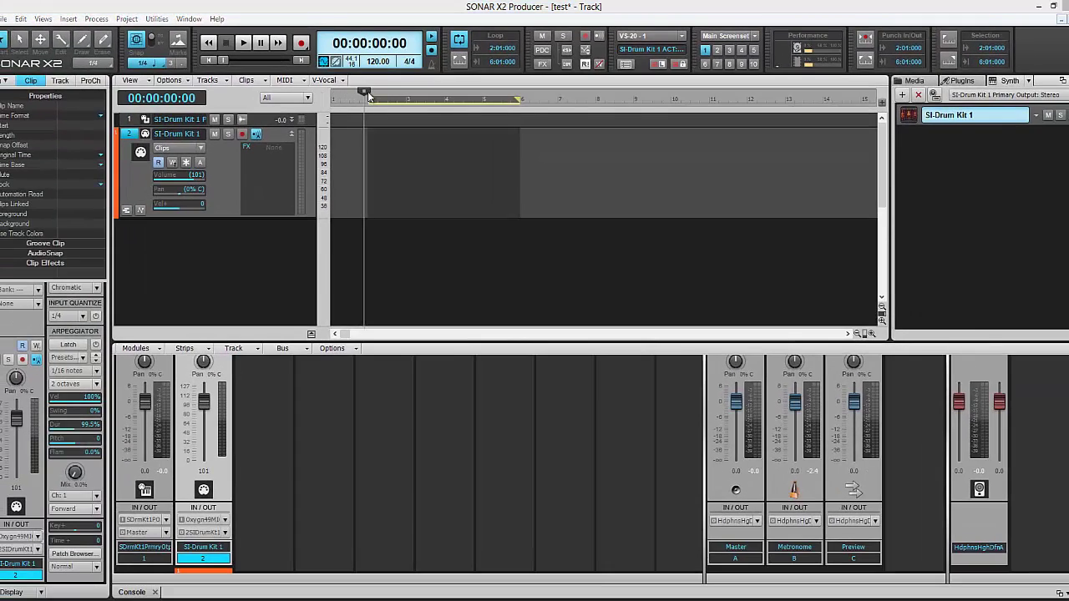
Move the Now marker from bar 1 to bar 2, at 00:00:02:00.
drag(368, 94, 369, 94)
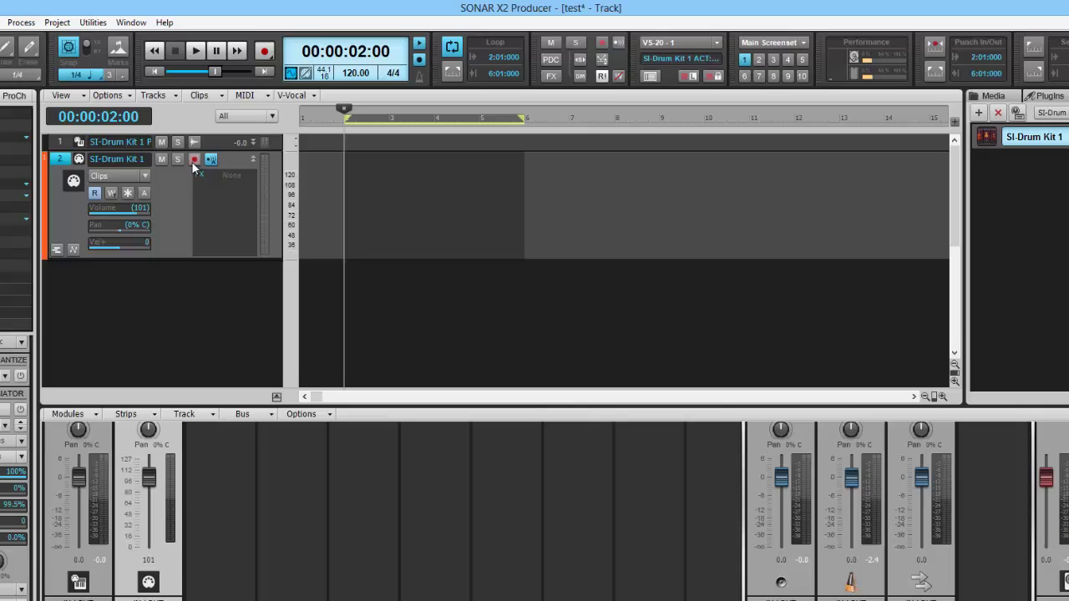
Arm the SI-Drum Kit 1 track and record a drum take, Record 3, Take 1, across bars 2–6.
click(219, 146)
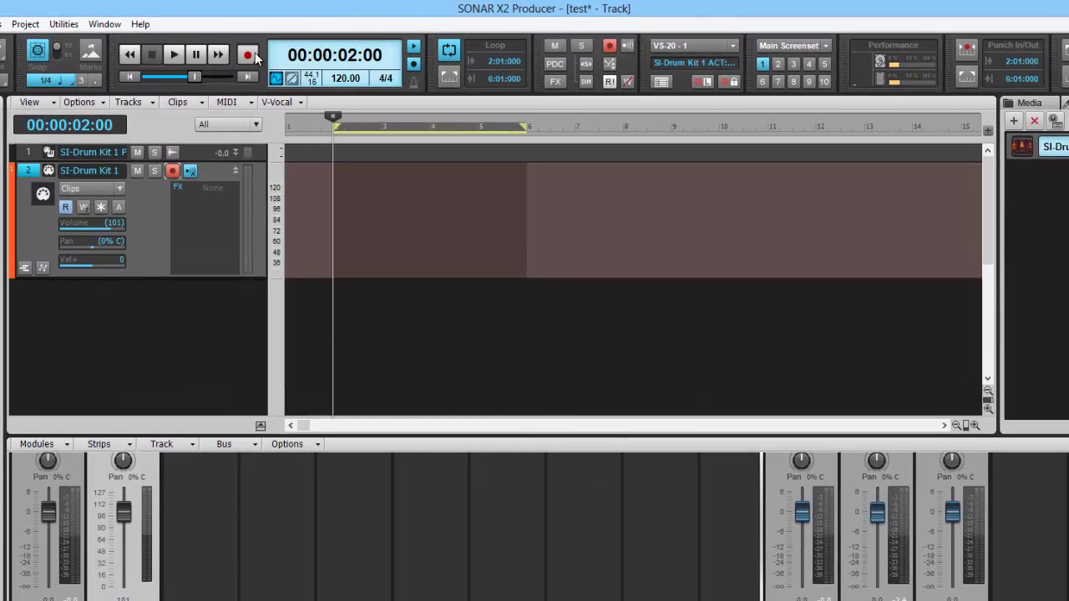
click(248, 56)
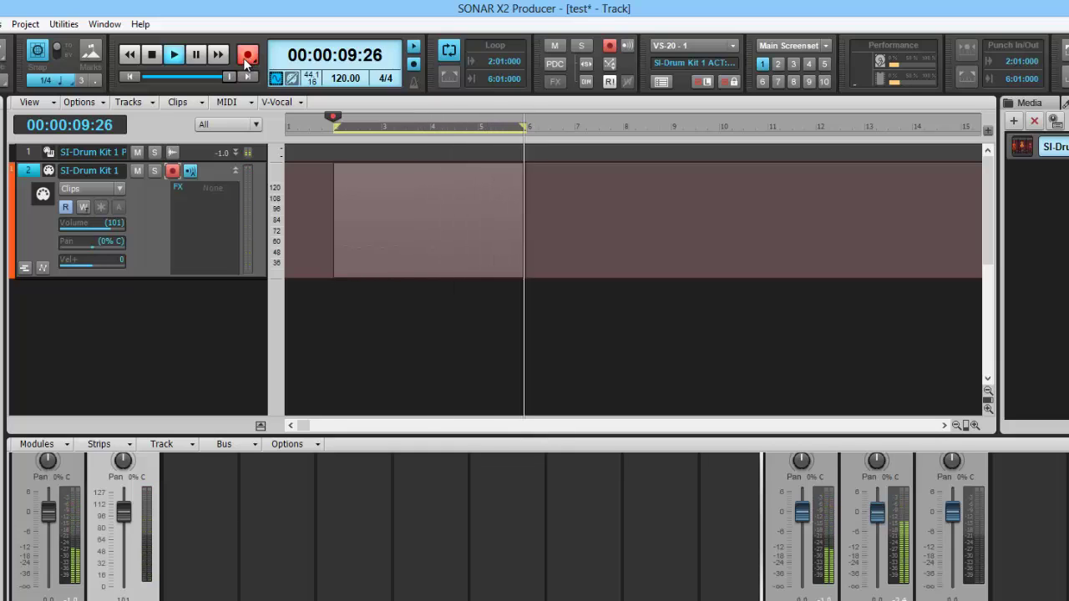
key(space)
click(176, 57)
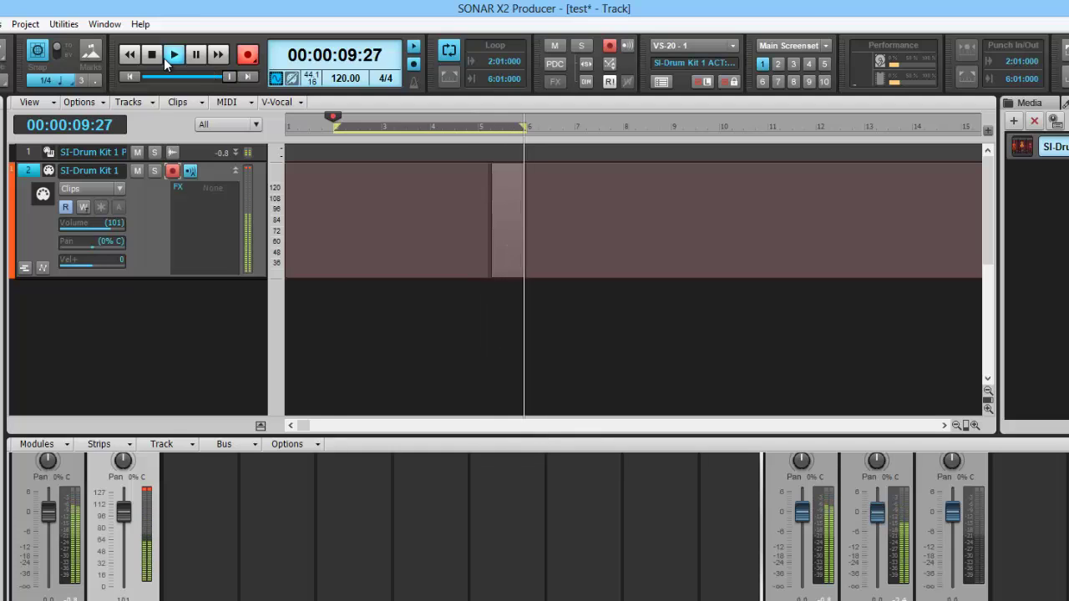
click(164, 57)
click(154, 56)
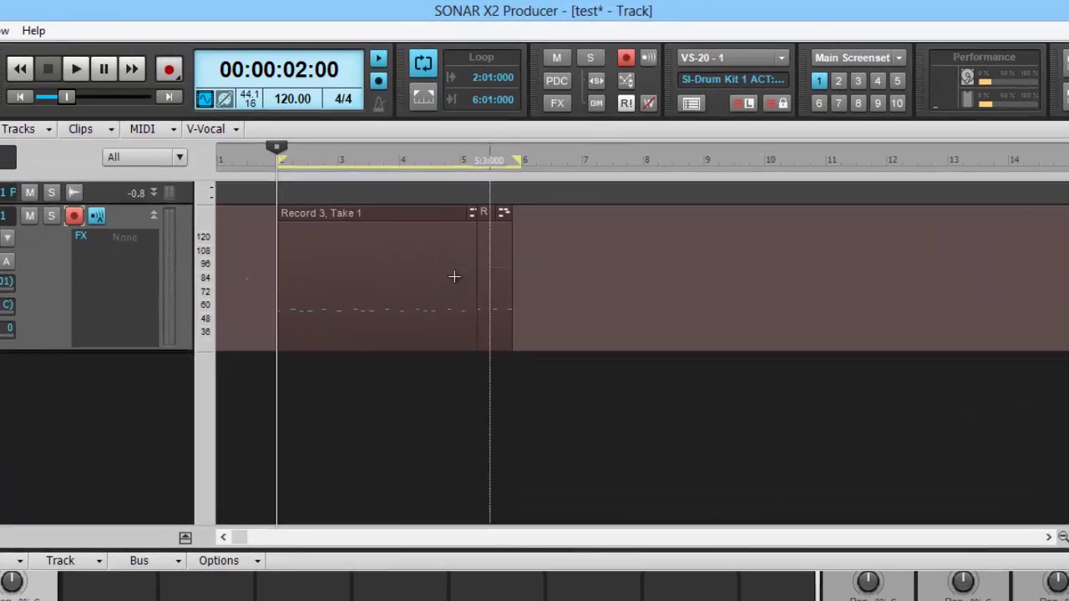
Marquee-select the Record 3, Take 1 clip on the SI-Drum Kit 1 track.
drag(542, 211, 286, 230)
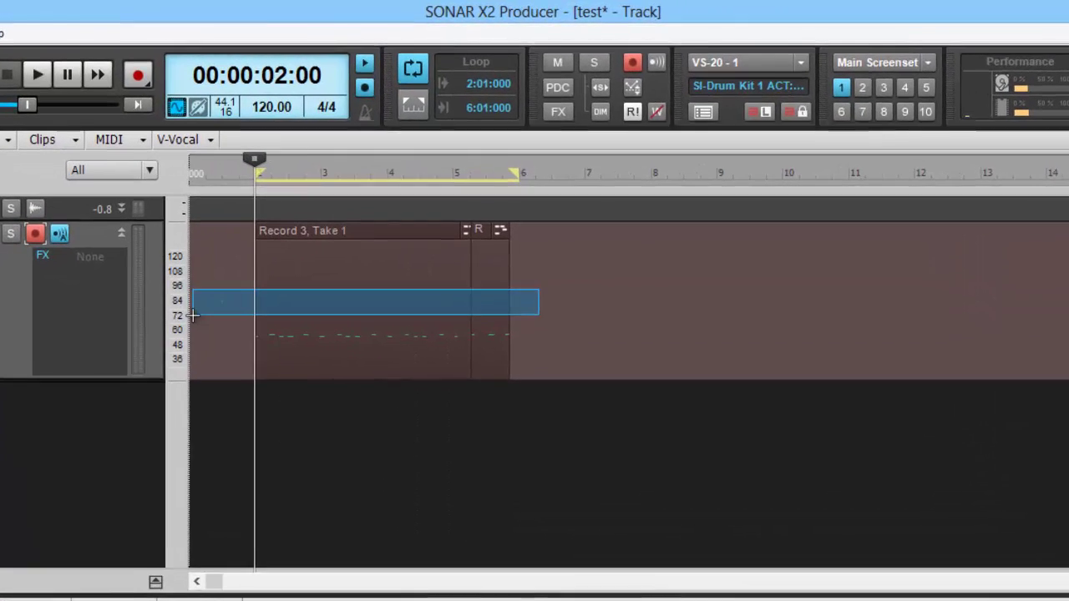
drag(192, 315, 229, 343)
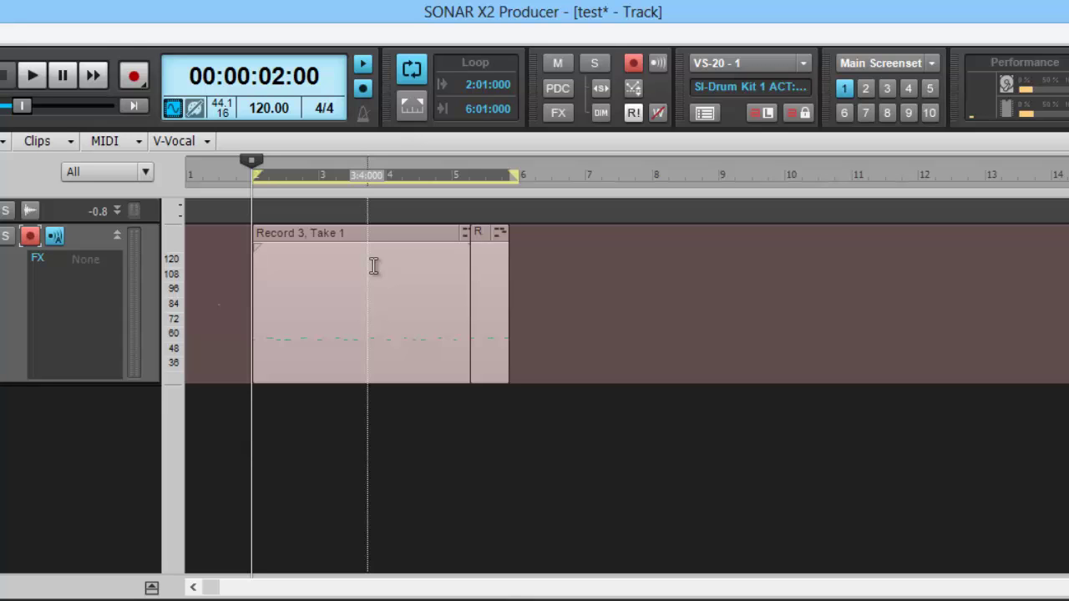
Set Quantize to 1/8 resolution at 100 percent strength and audition it without applying.
key(q)
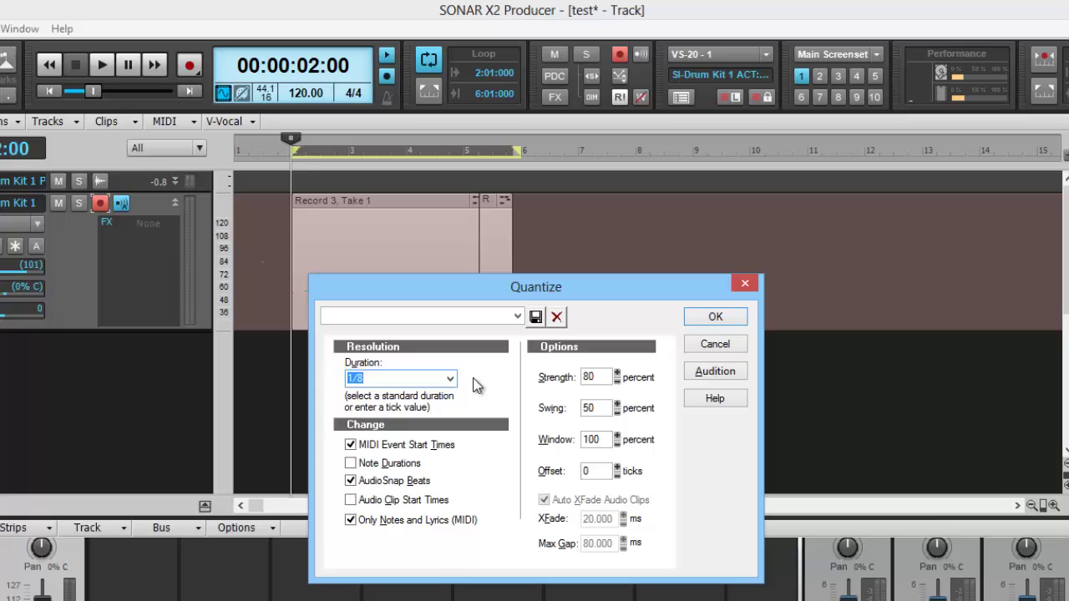
double_click(602, 377)
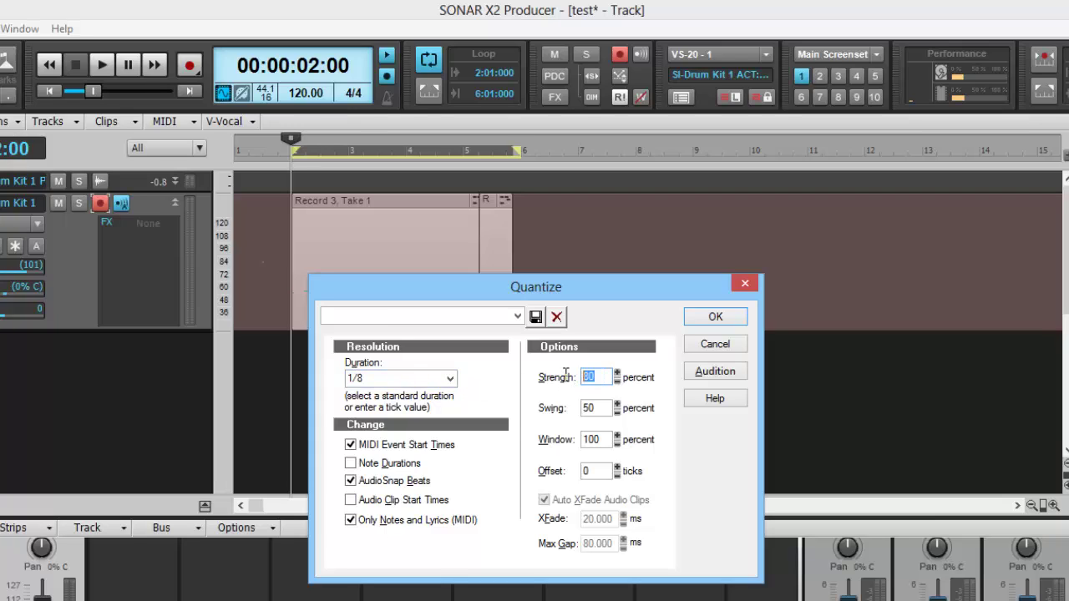
text(100)
click(710, 374)
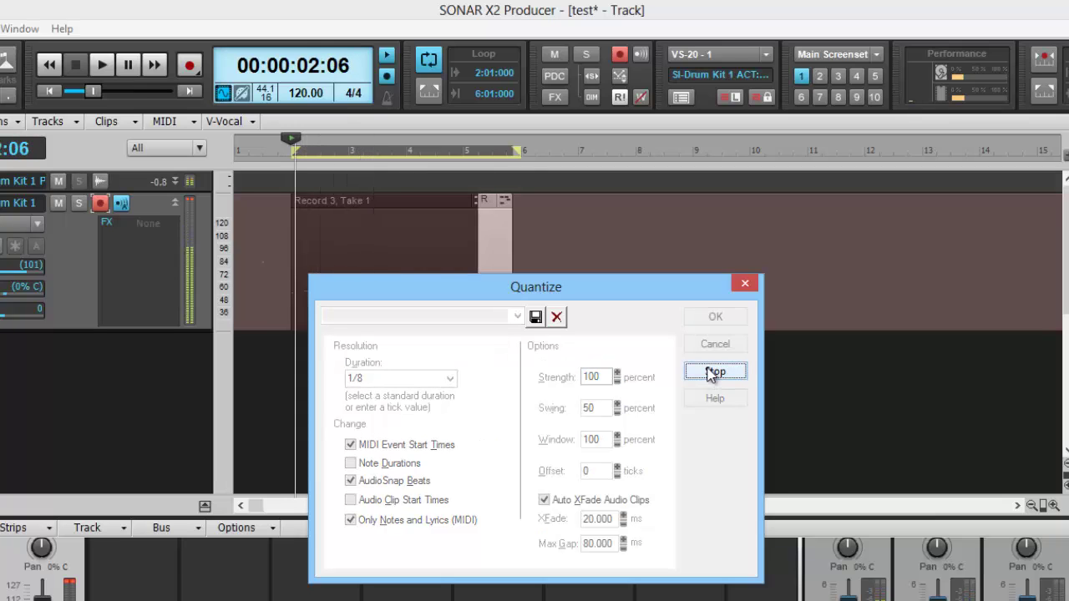
click(710, 373)
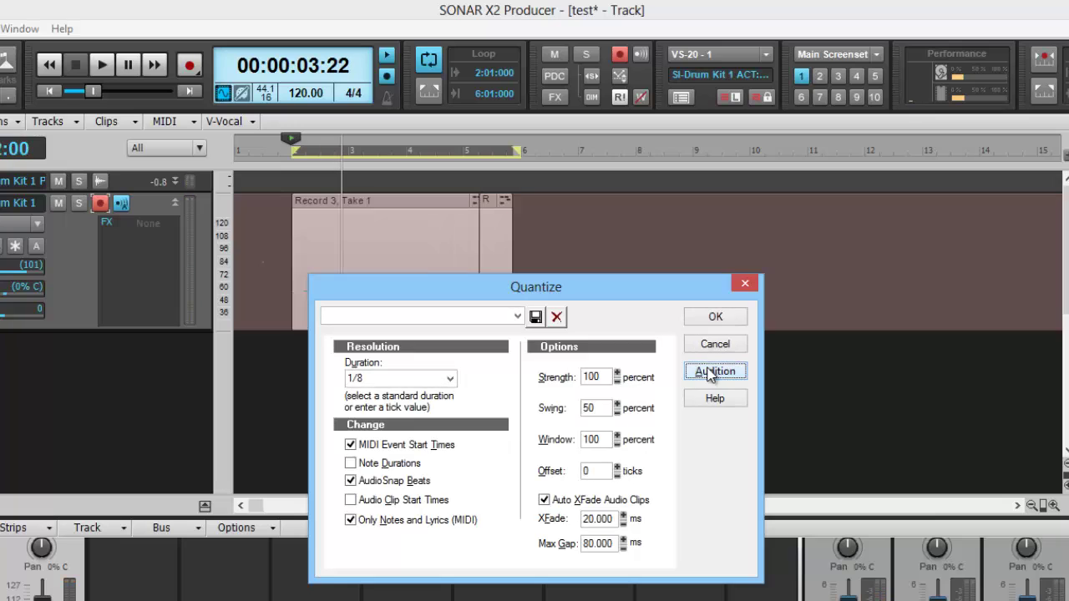
click(517, 316)
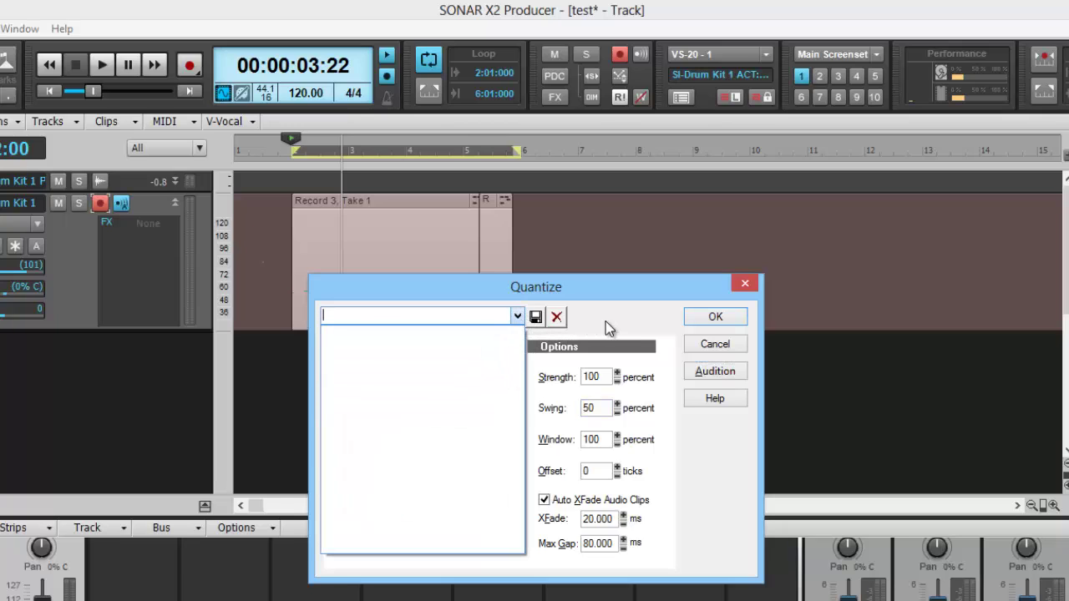
click(608, 326)
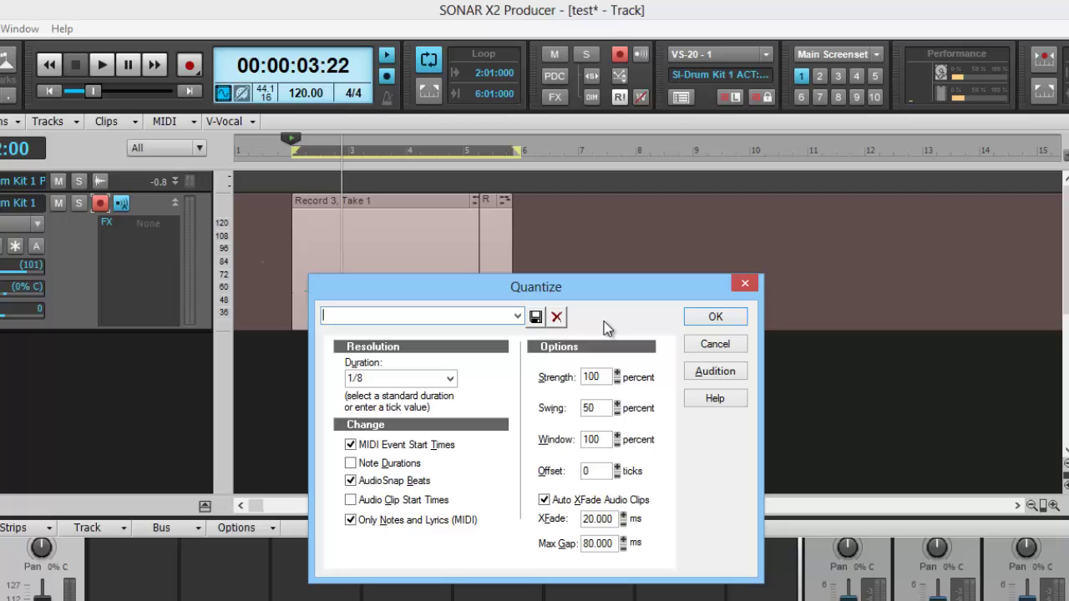
Apply the quantize to the first drum take, audition it, then record a second take.
click(701, 322)
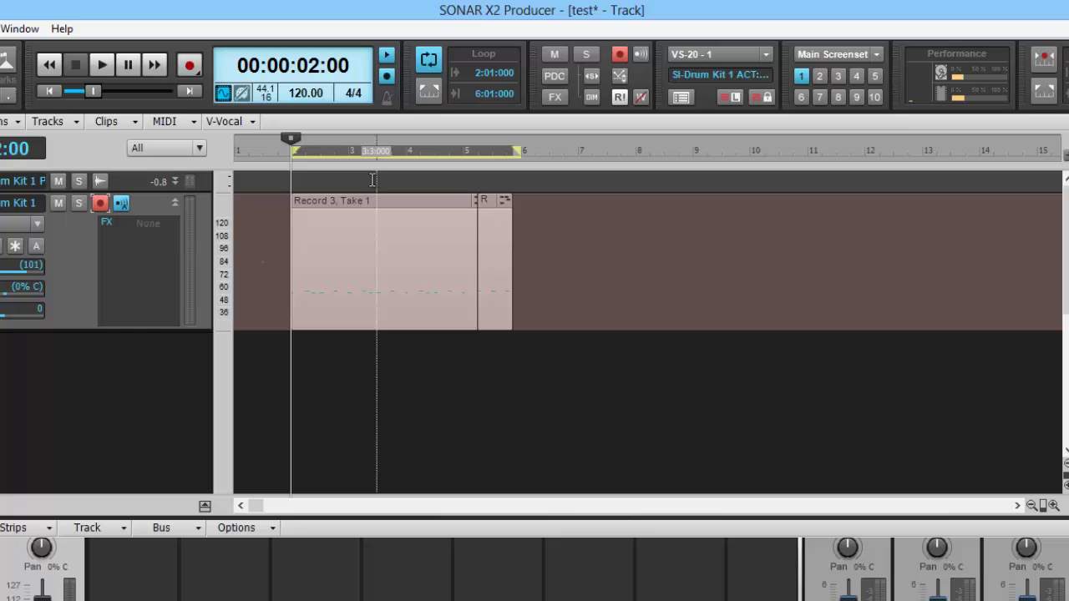
key(space)
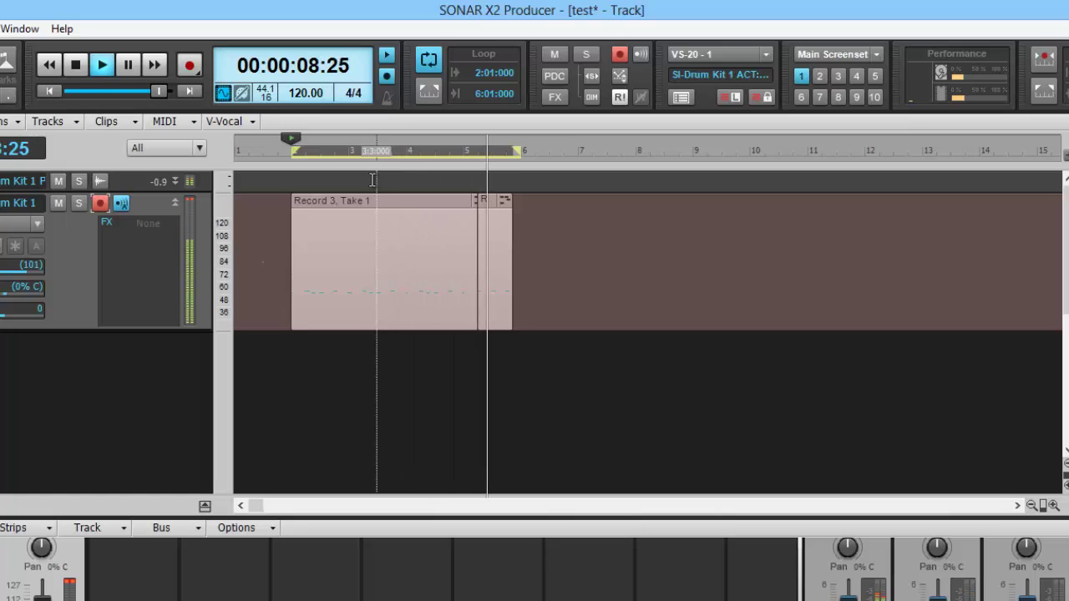
key(space)
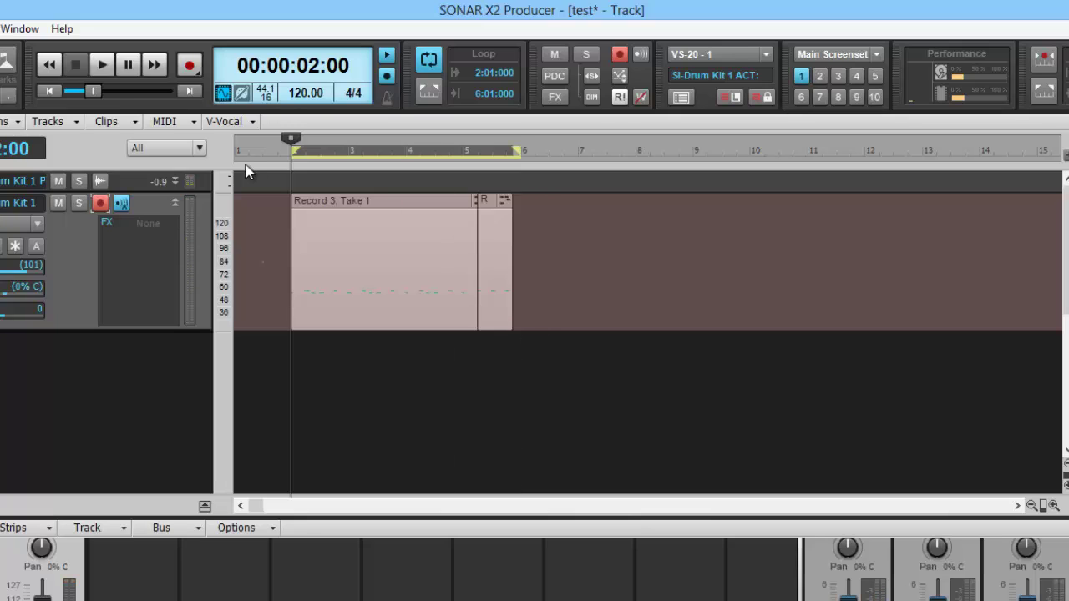
click(193, 67)
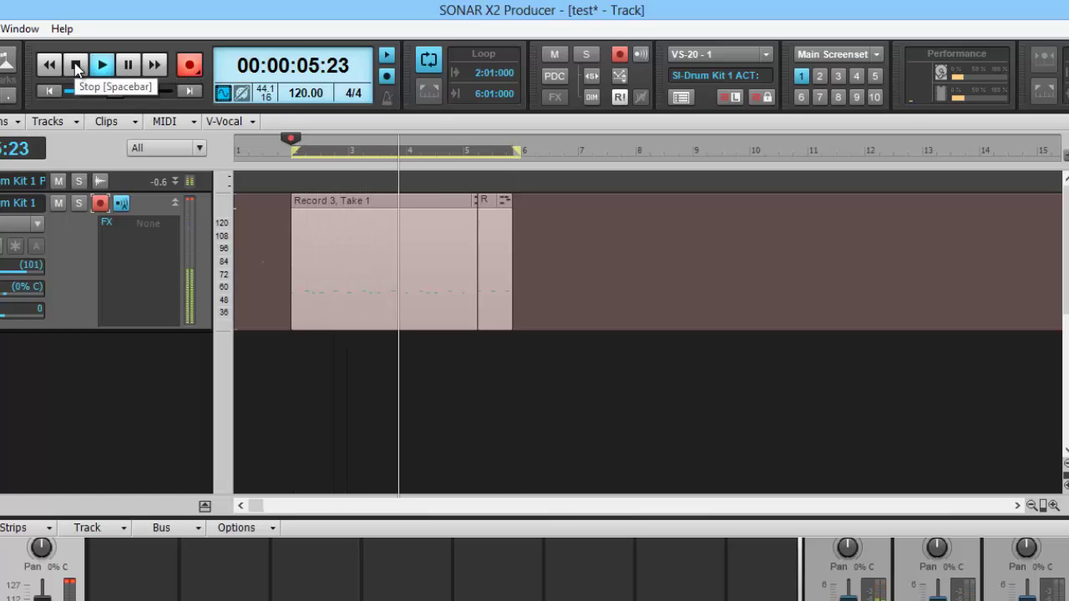
click(77, 66)
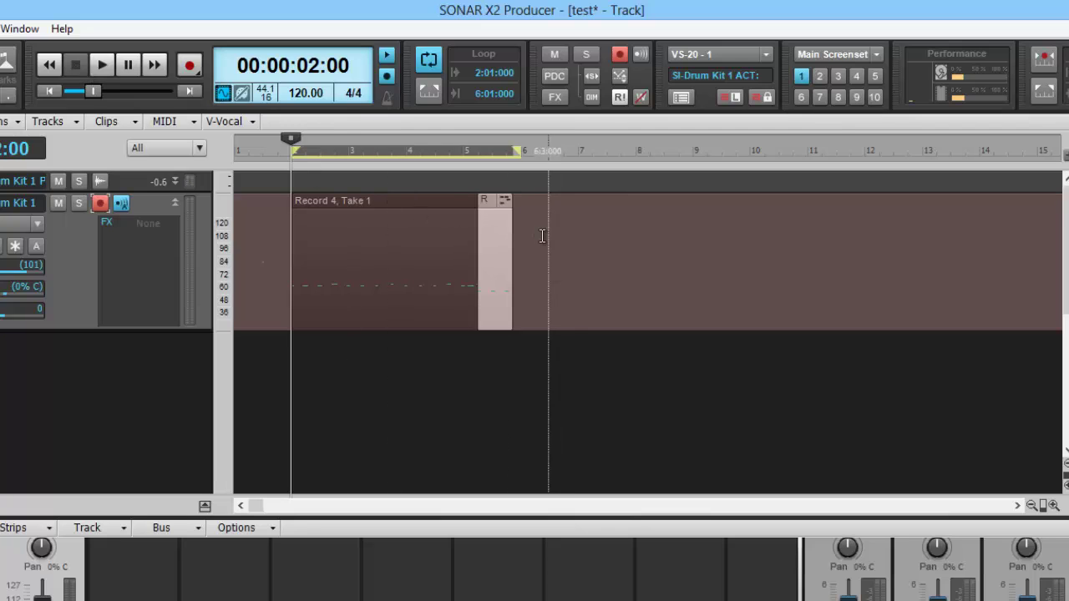
Select the Record 4, Take 1 clip, quantize it, and play it back.
drag(541, 236, 299, 289)
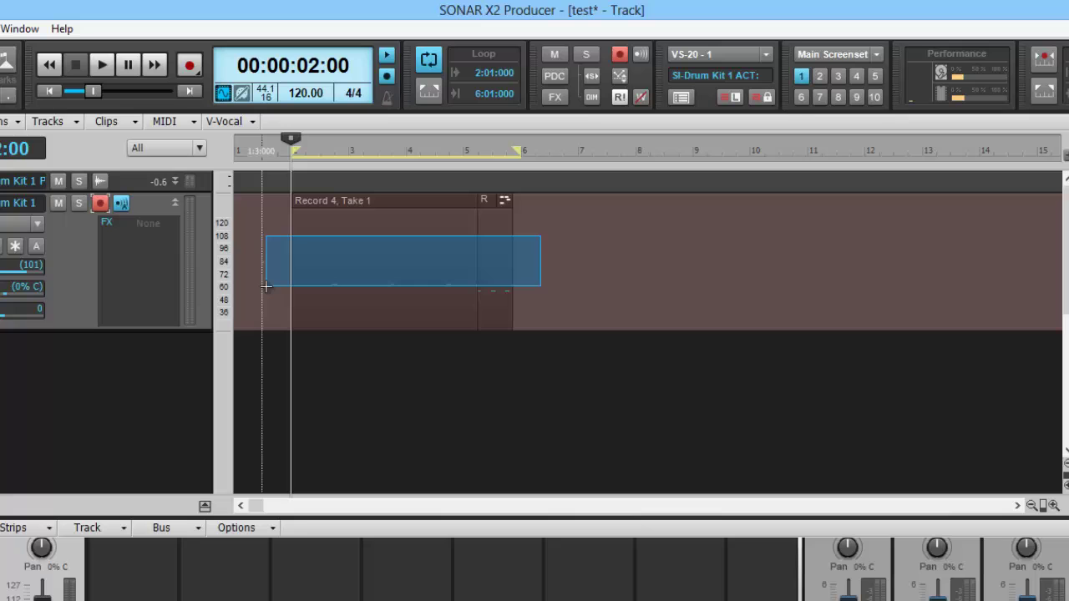
drag(266, 286, 290, 286)
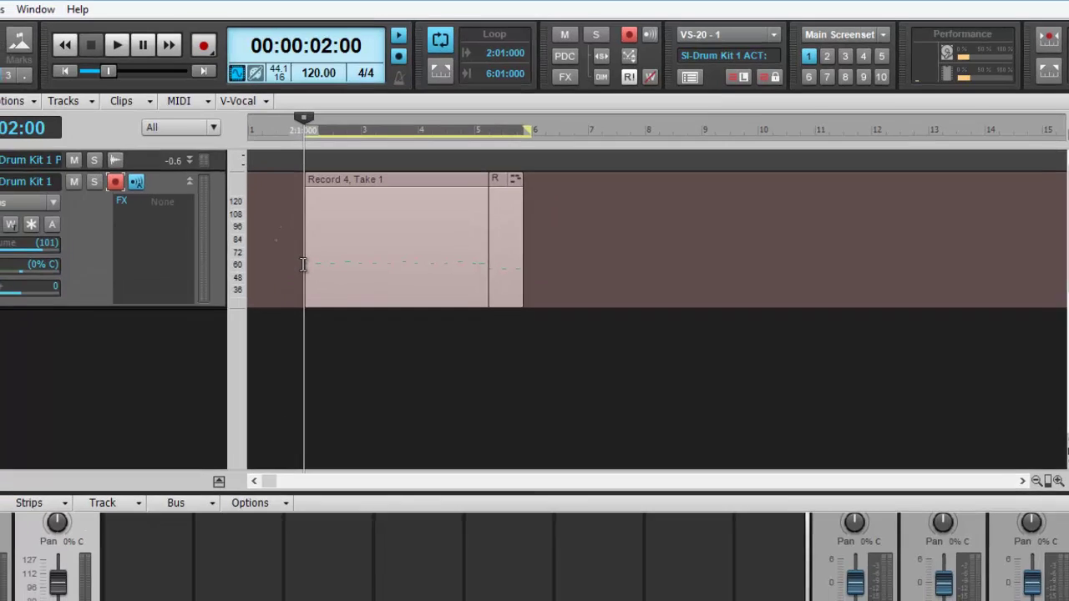
key(q)
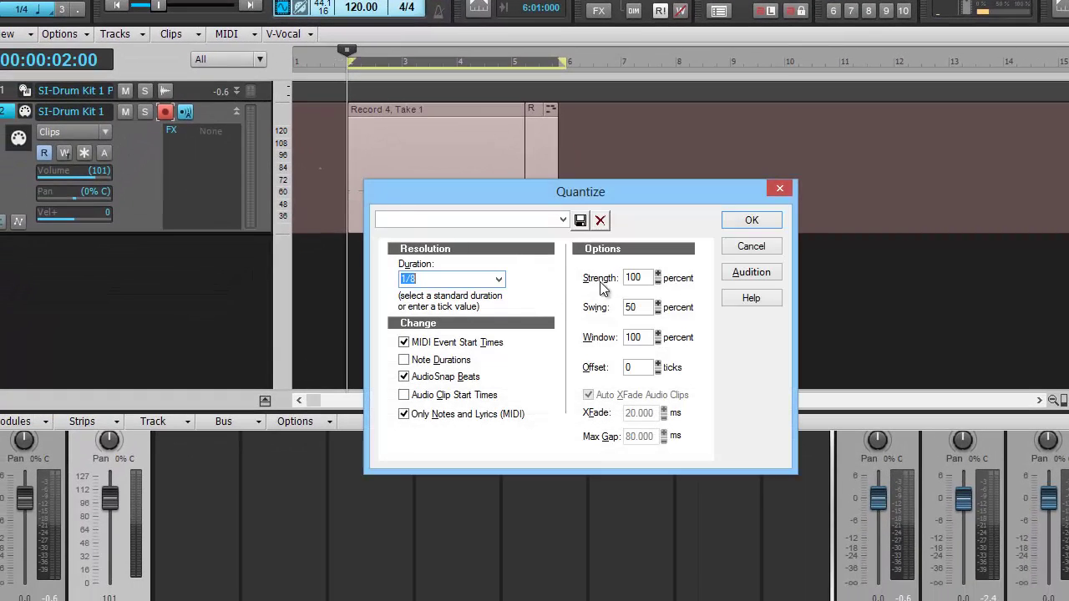
click(735, 224)
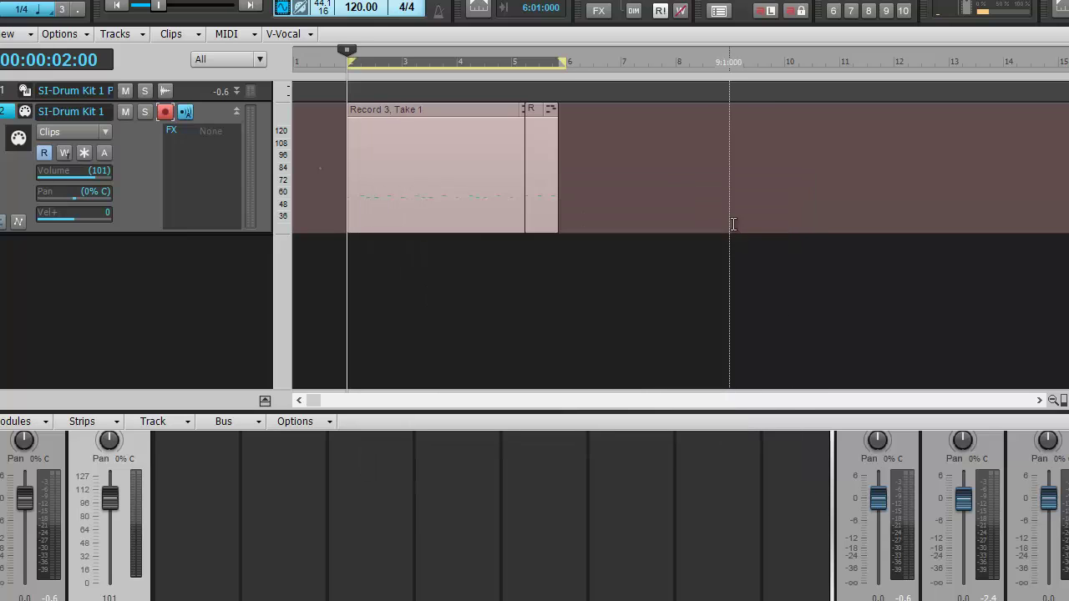
key(space)
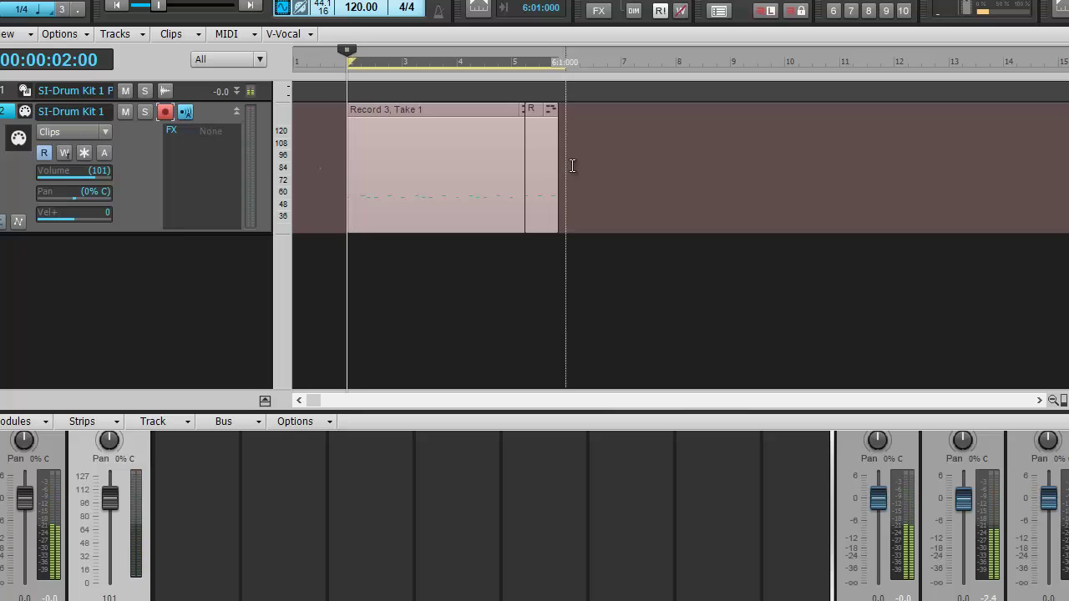
Open the SI-Drum Kit 1 instrument window and move it lower and left.
click(25, 92)
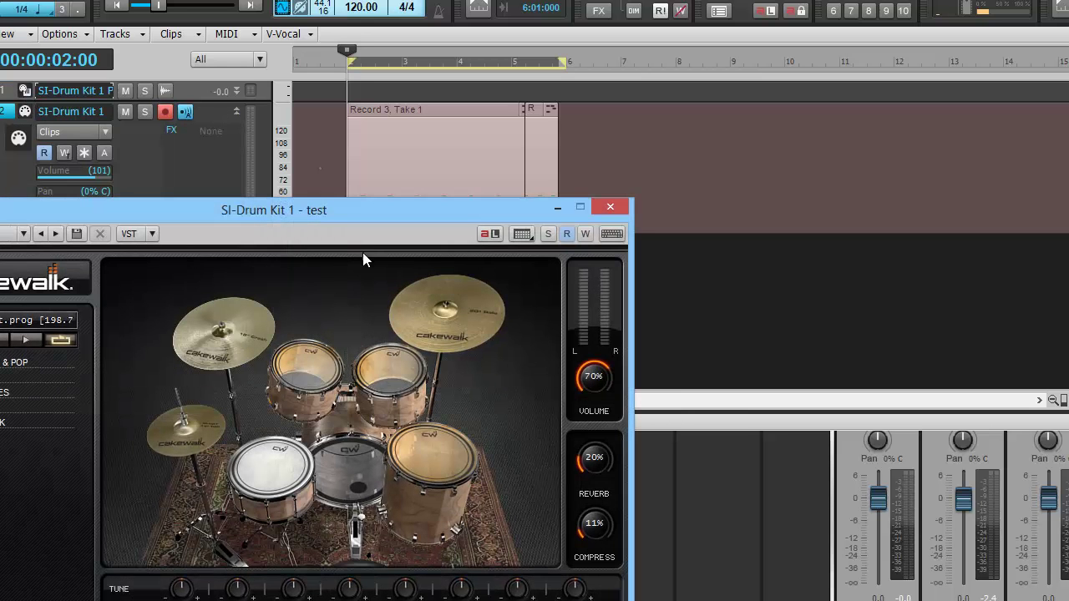
drag(358, 213, 228, 261)
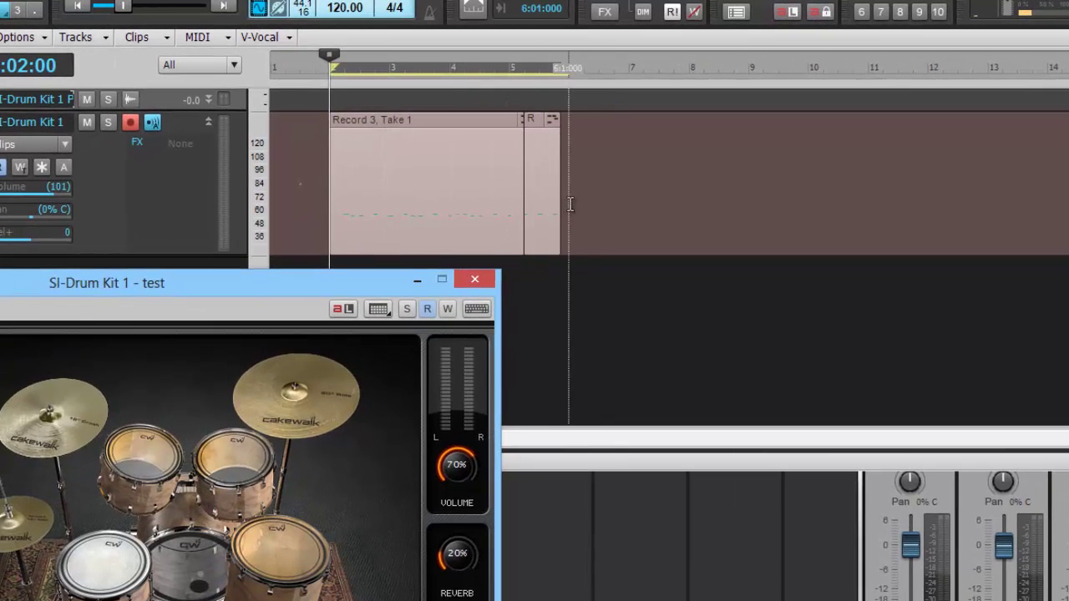
drag(593, 174, 316, 227)
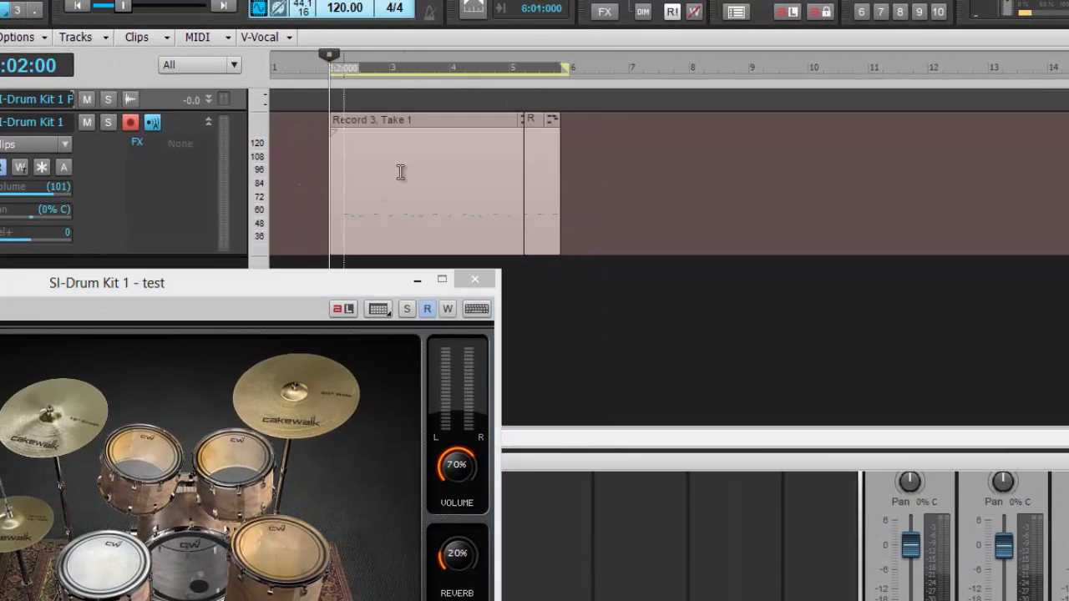
Bounce the Record 3, Take 1 clip to a single clip and enable Groove-Clip Looping.
right_click(418, 133)
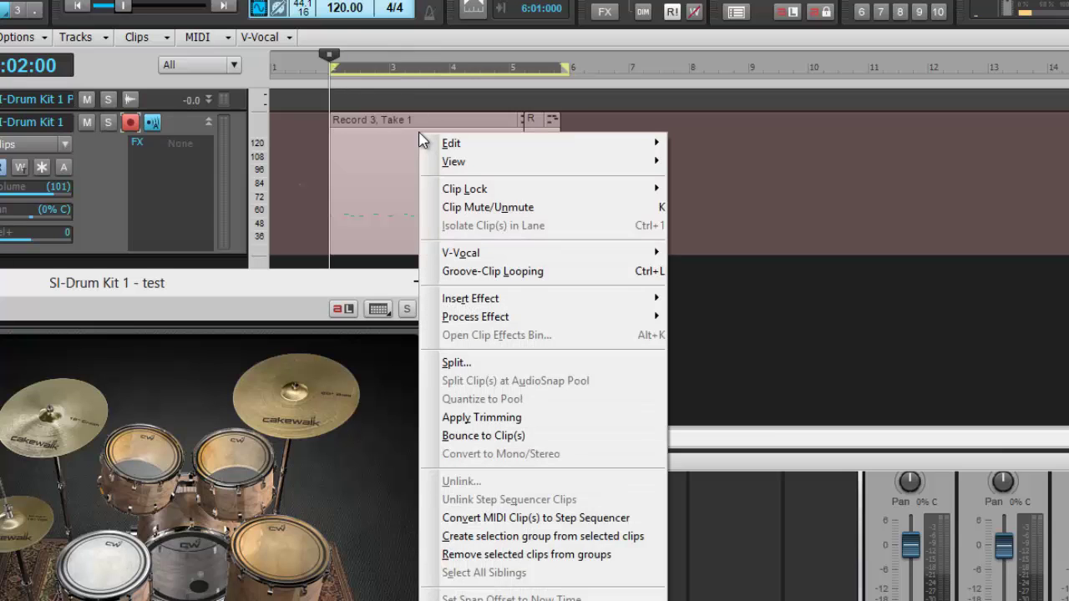
click(506, 437)
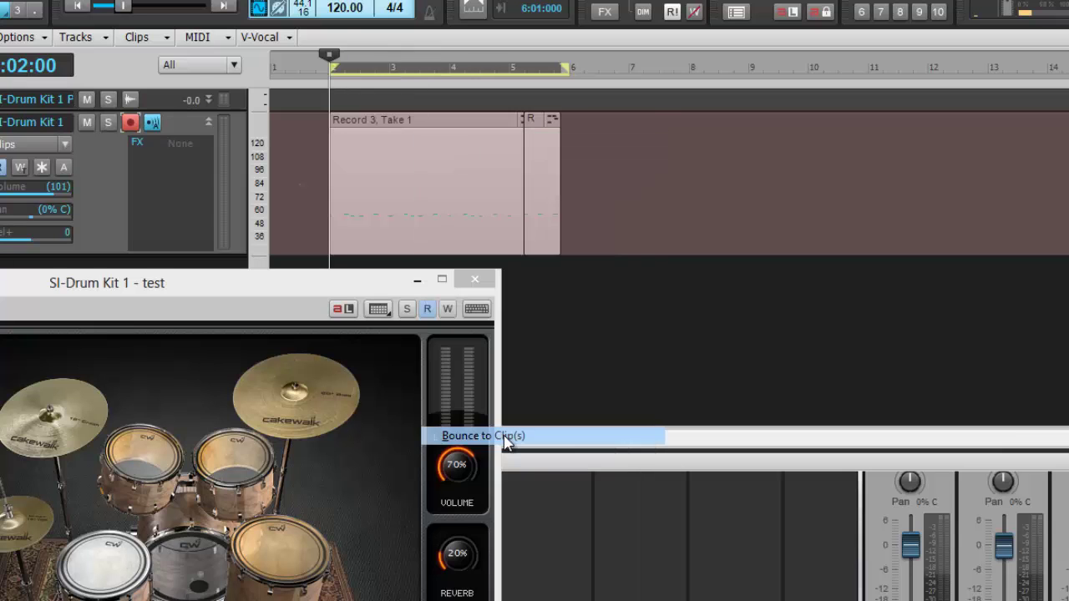
click(463, 128)
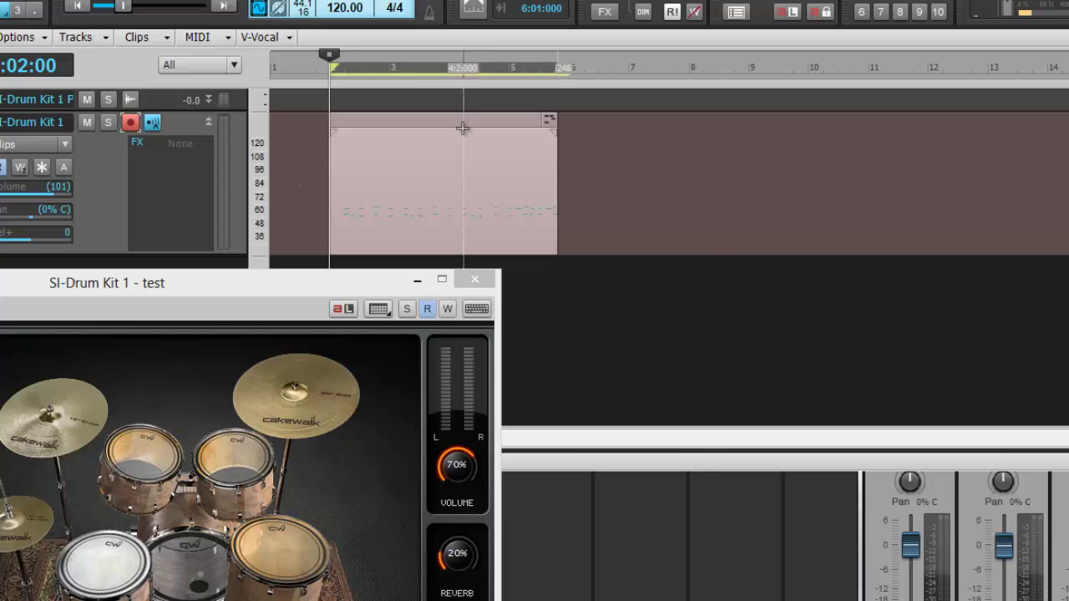
right_click(462, 128)
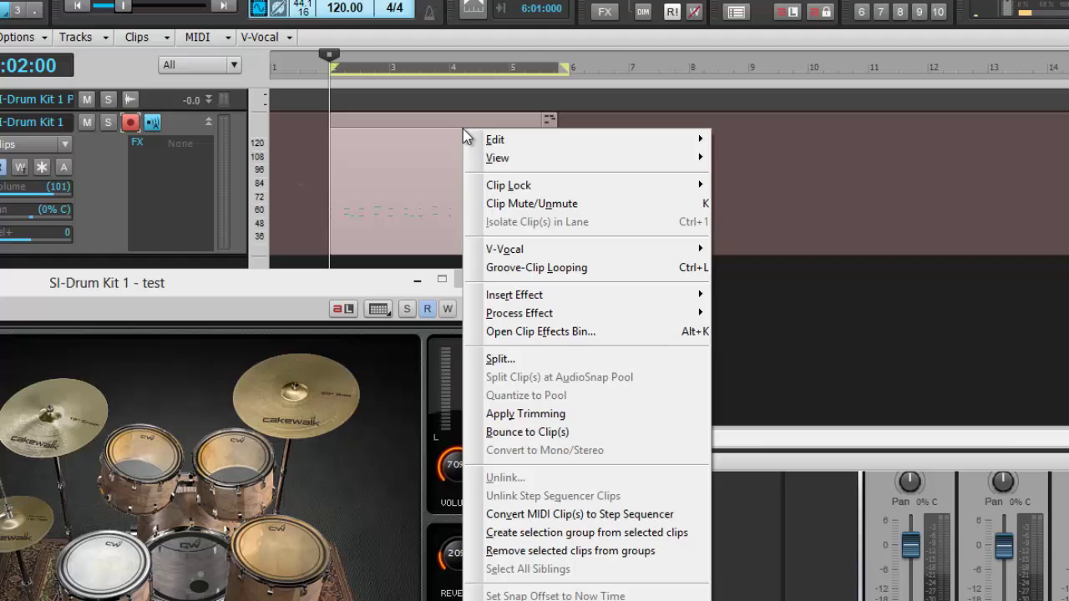
click(541, 269)
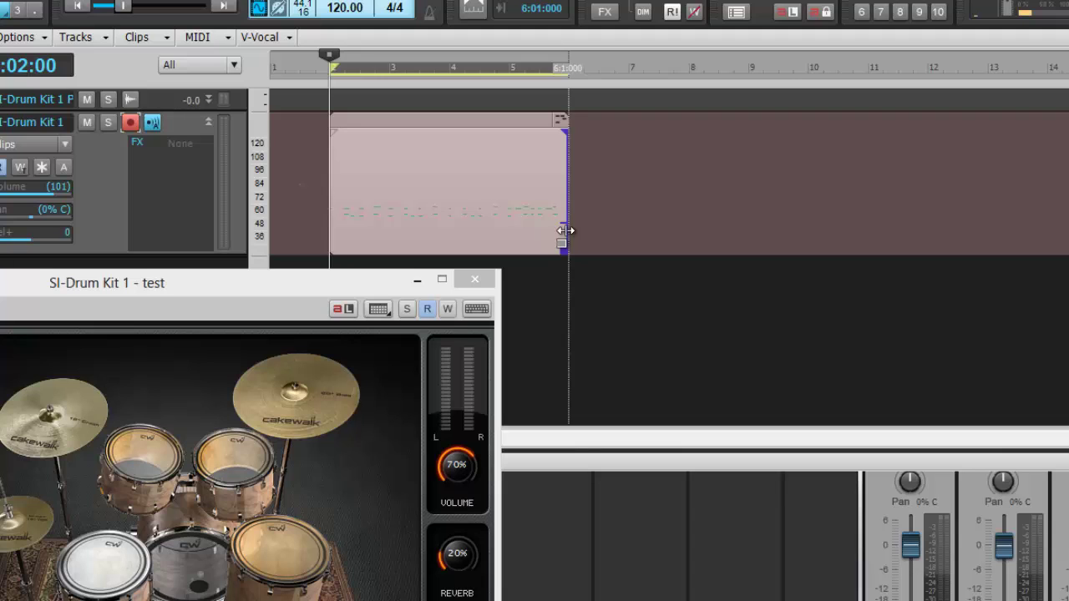
Try stretching the looped clip to bar 10, then shorten it back and undo.
drag(566, 230, 849, 230)
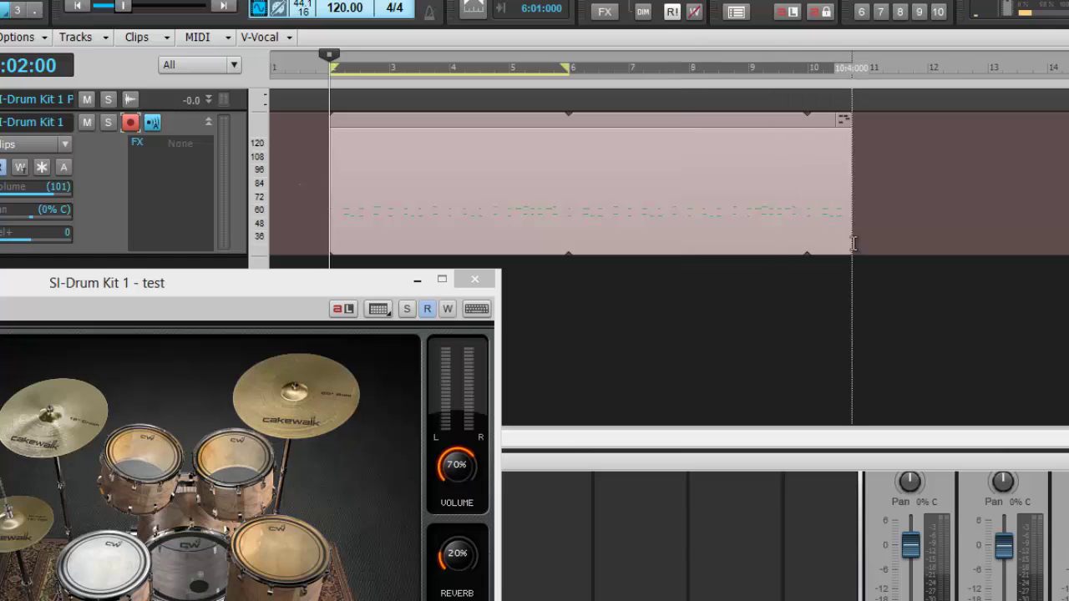
drag(852, 242, 560, 210)
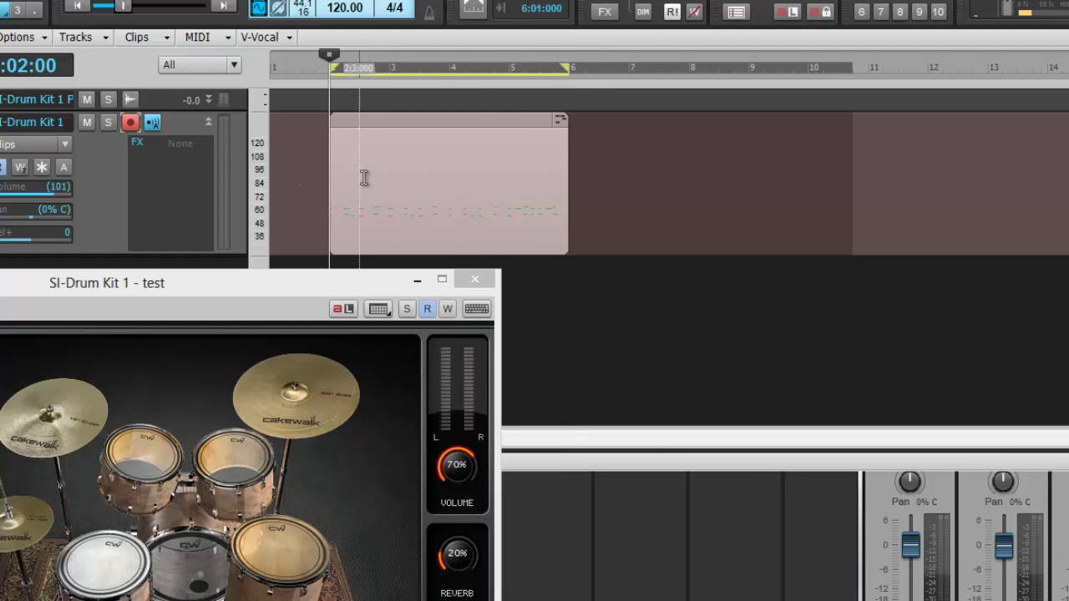
key(ctrl+z)
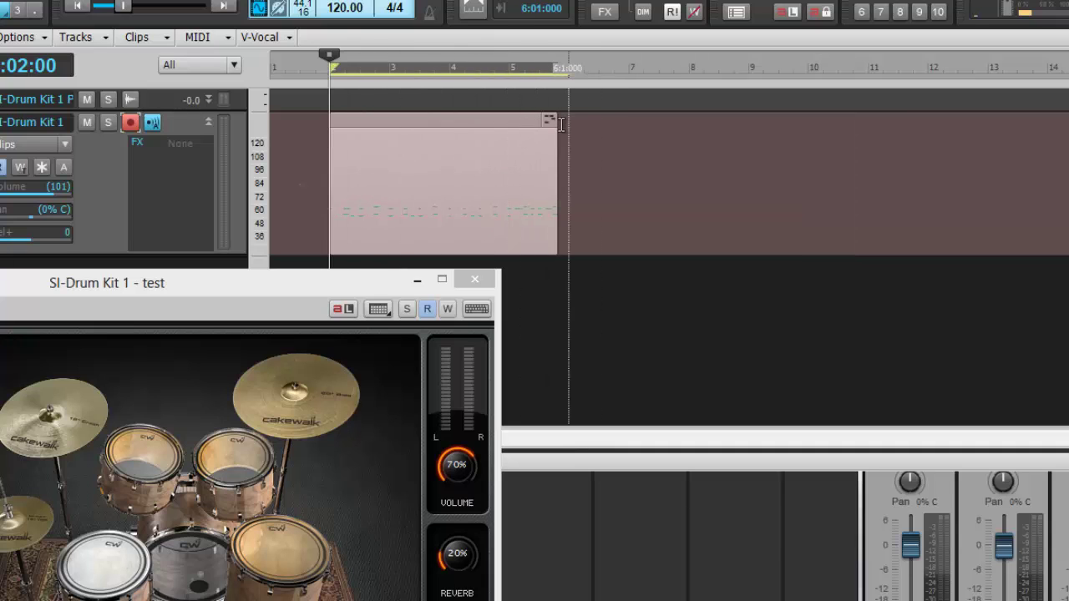
Re-enable Groove-Clip Looping on the drum clip and extend it out to bar 10.
right_click(487, 129)
click(548, 267)
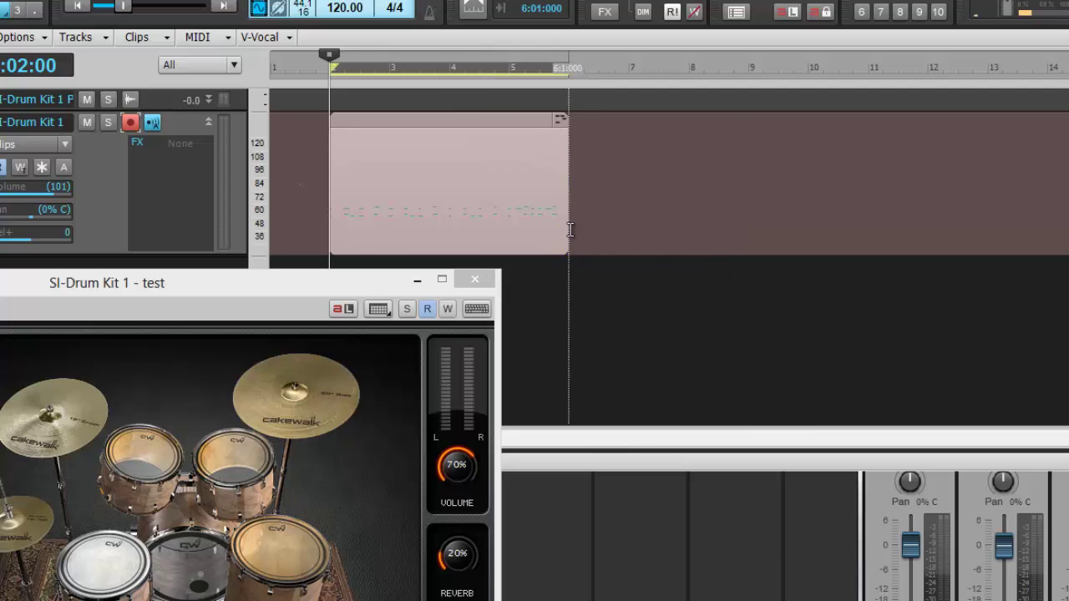
drag(567, 232, 809, 231)
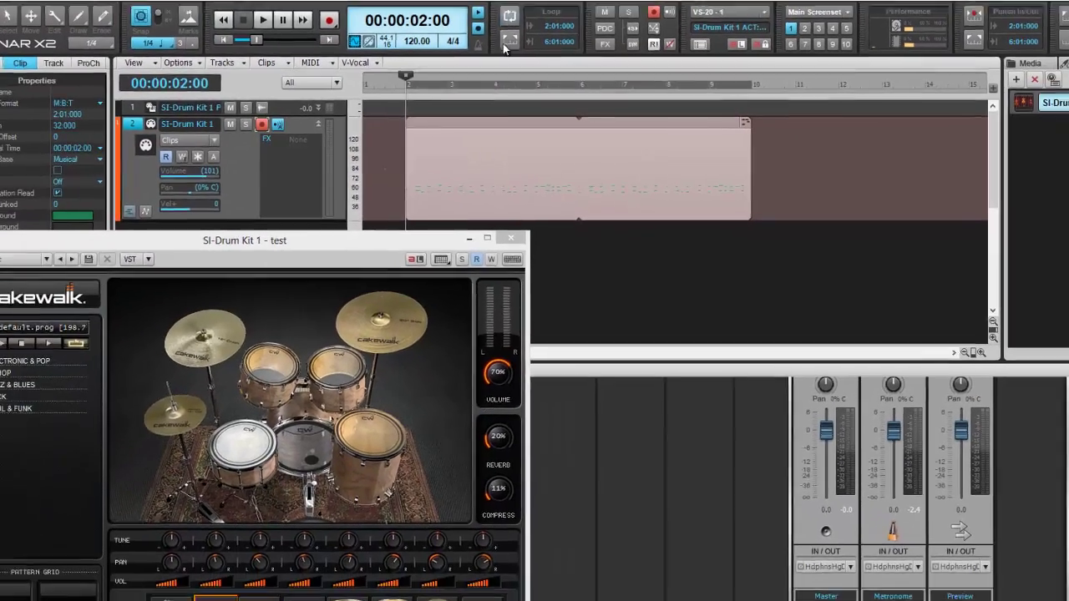
Audition the looped drums, then set the third drum pad's Tune to -3.1 semitones.
key(space)
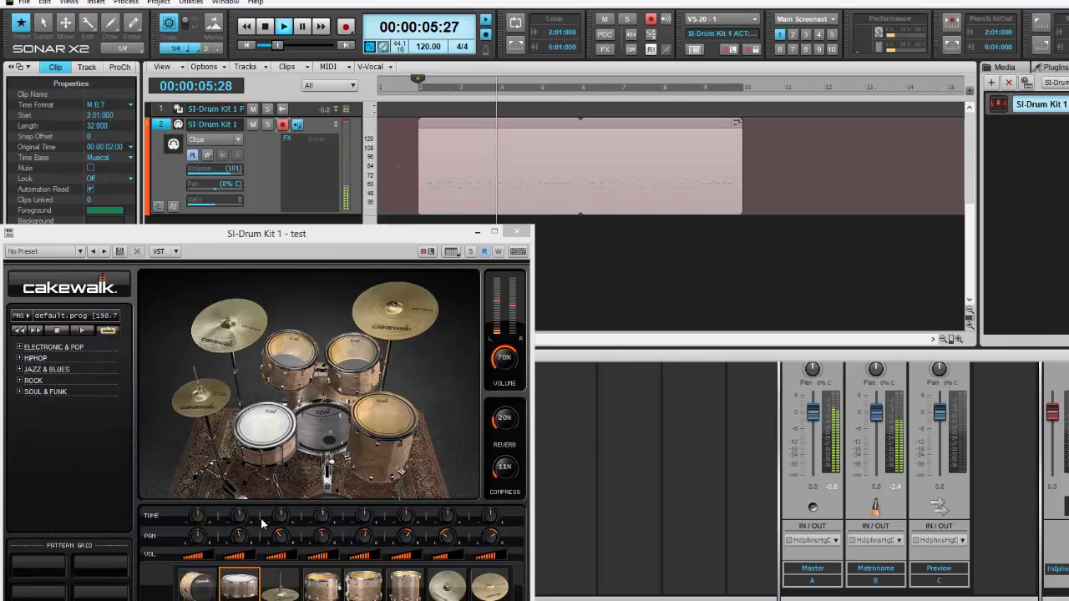
key(space)
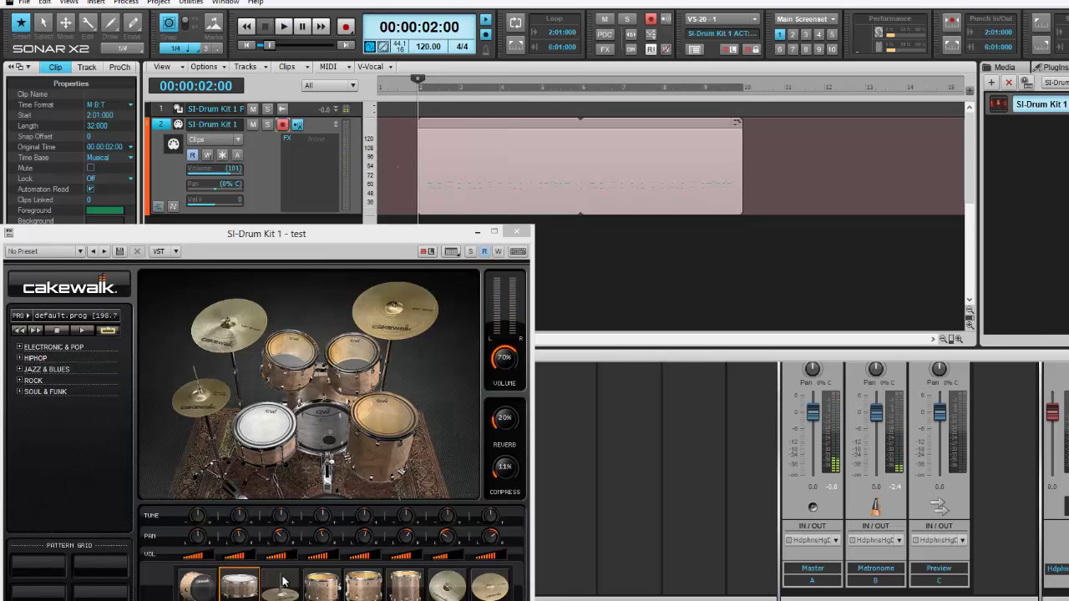
click(280, 588)
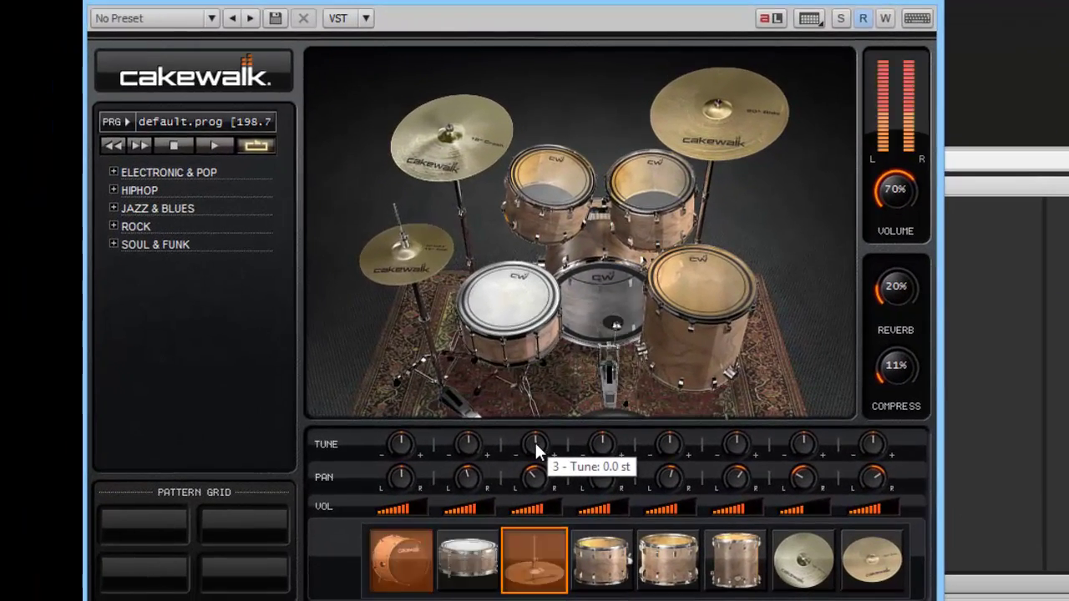
drag(502, 449, 534, 431)
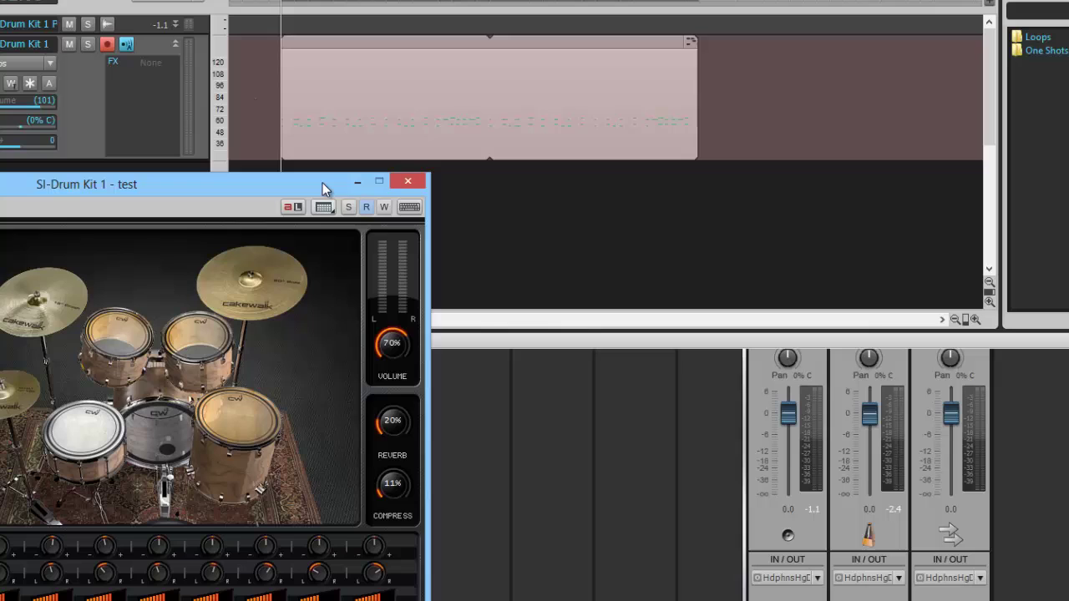
Close the SI-Drum Kit window and open the drum clip in Piano Roll View.
click(408, 183)
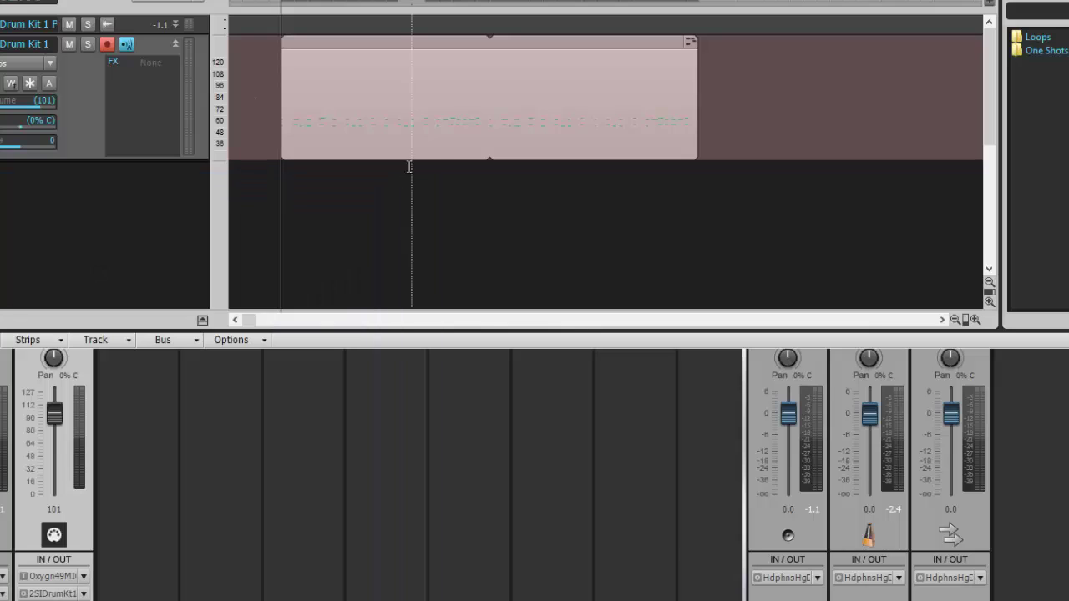
right_click(692, 43)
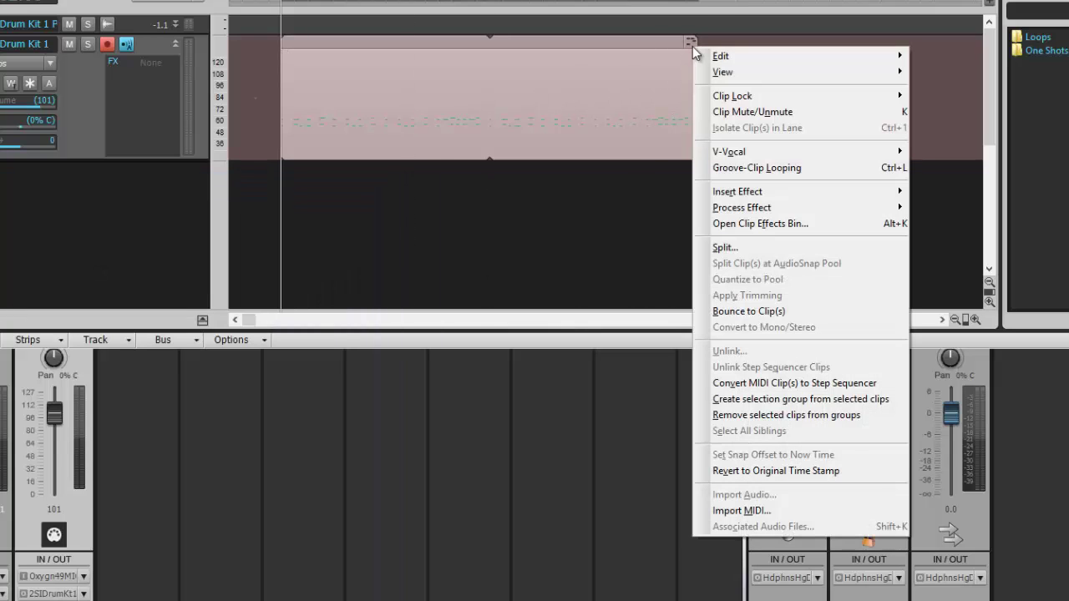
mouse_move(725, 76)
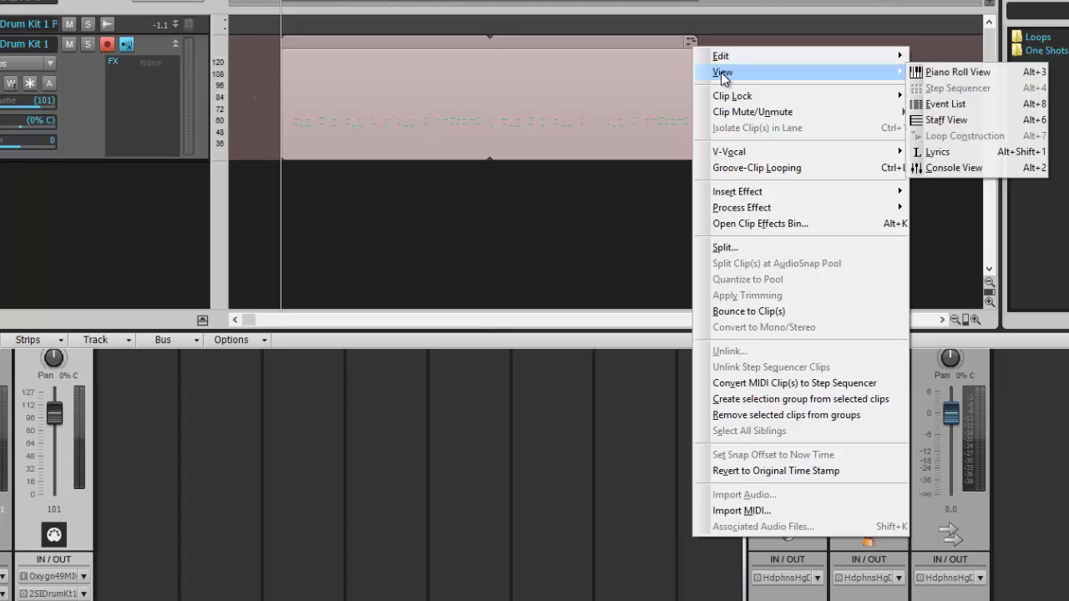
click(944, 73)
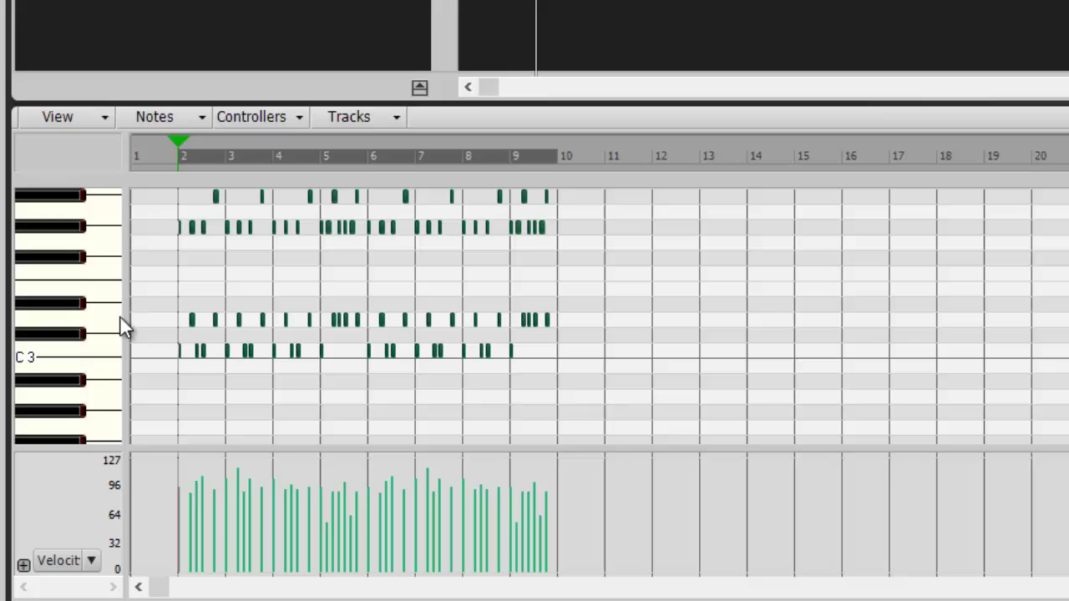
Select all 28 G#3 notes and lower their velocities by 9.
click(73, 197)
click(73, 230)
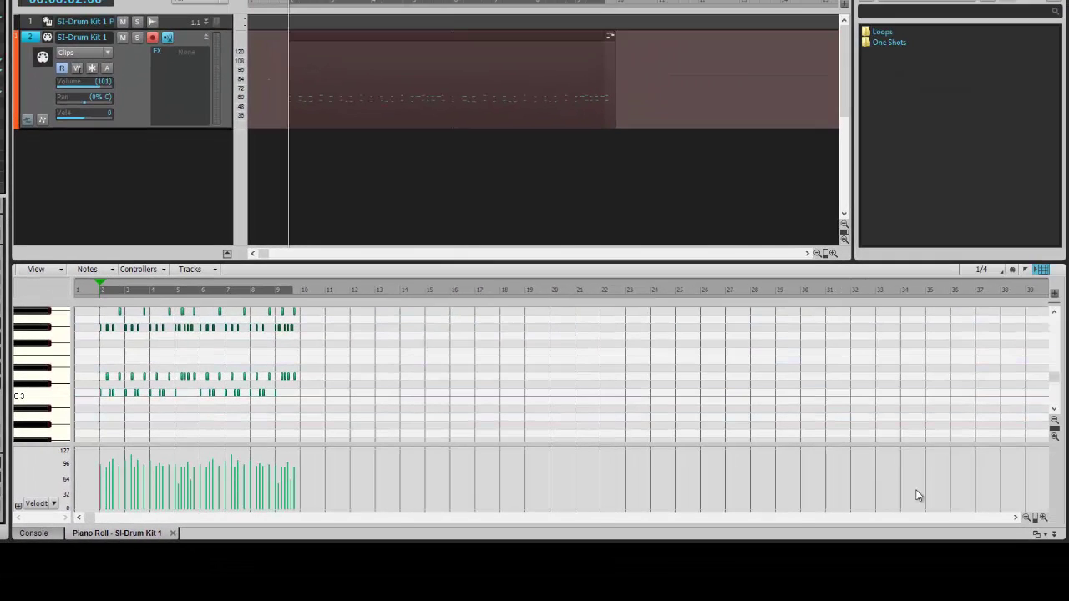
click(1043, 518)
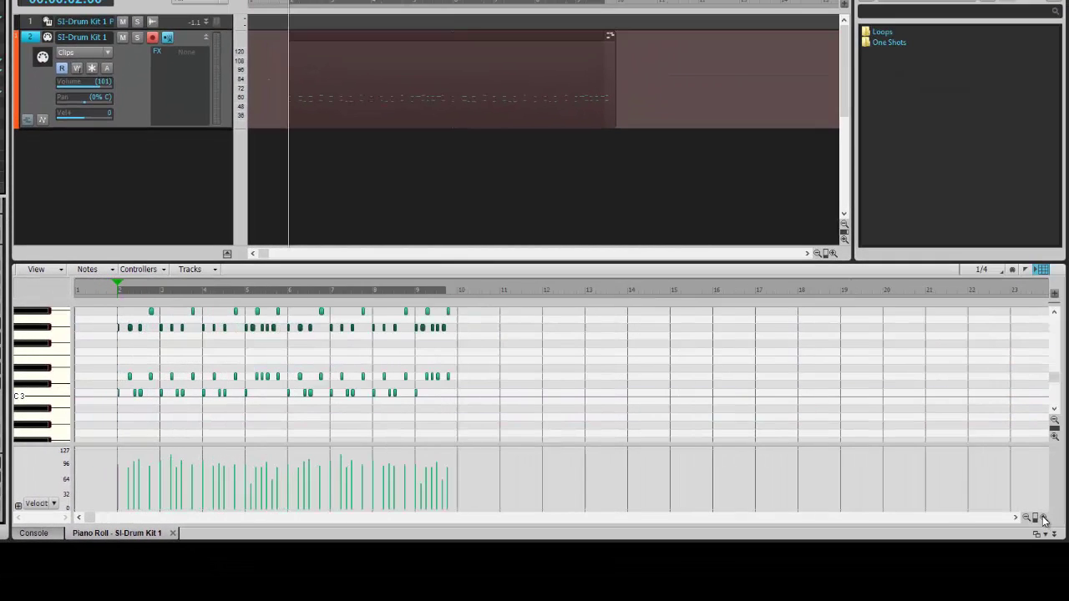
click(1044, 517)
click(1043, 518)
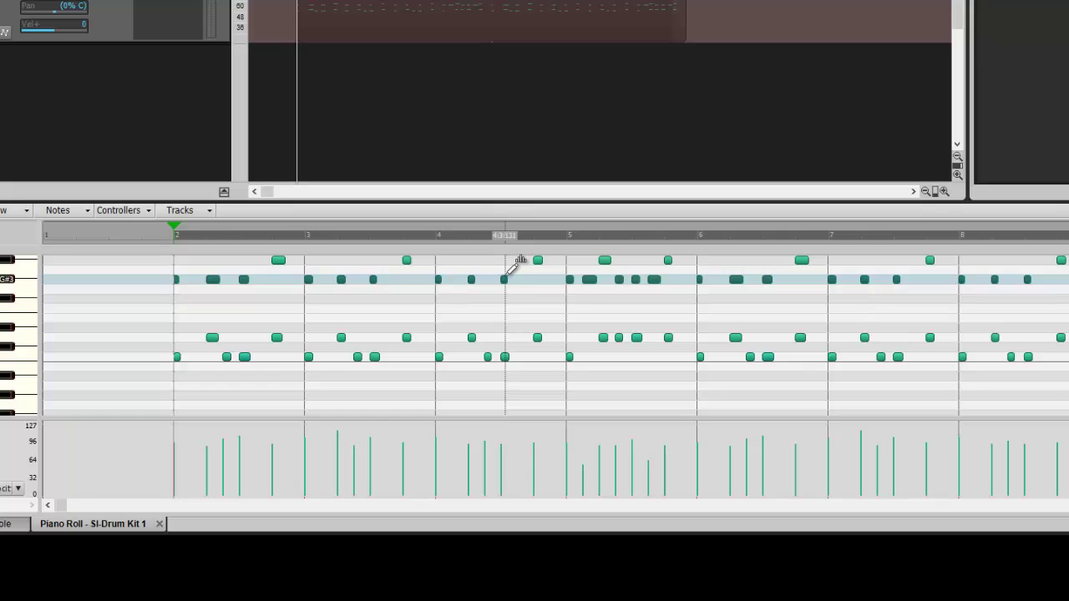
double_click(506, 277)
drag(507, 277, 506, 279)
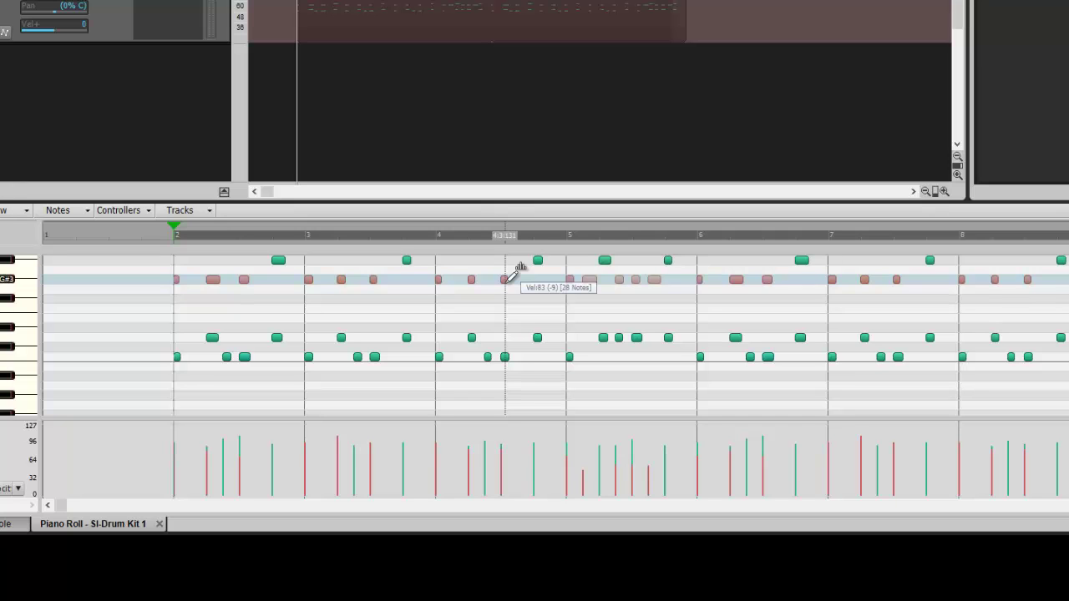
drag(497, 292, 497, 294)
click(230, 447)
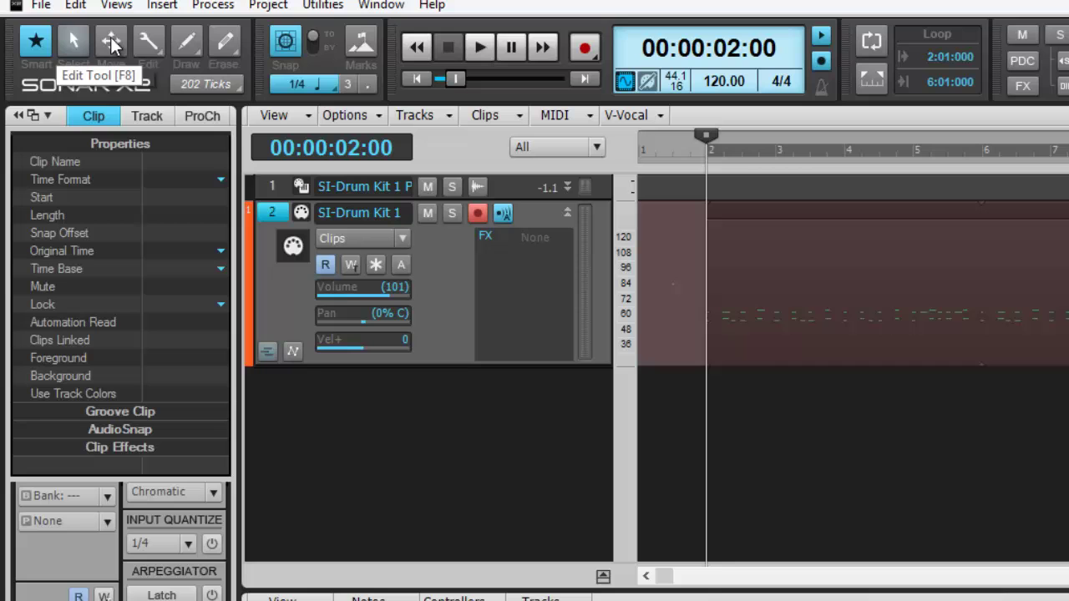
Switch the Draw tool to Line and draw straight velocity ramps across bars 2–9.
right_click(185, 41)
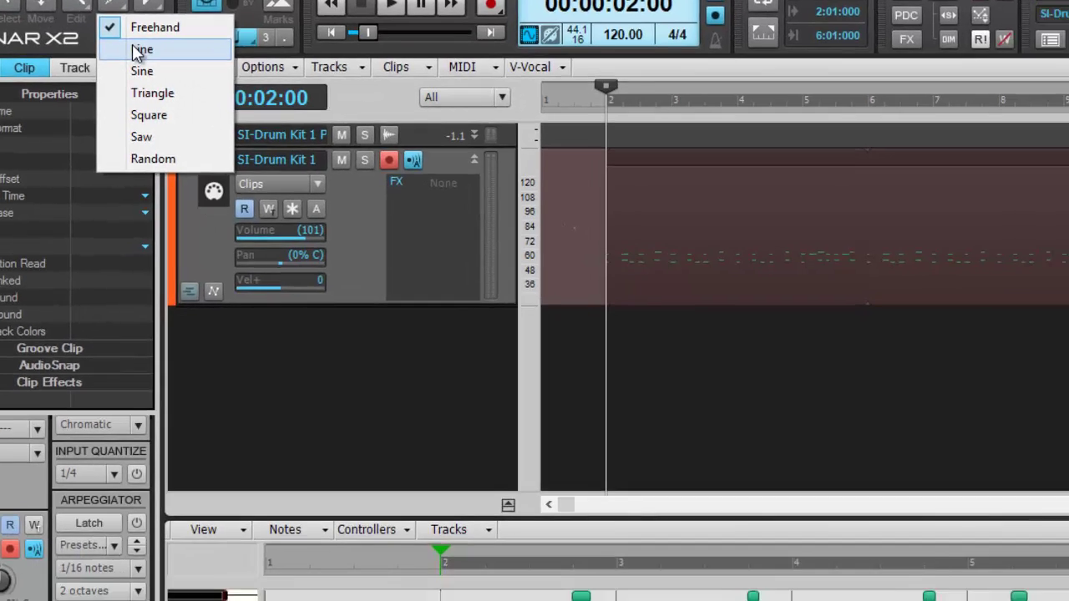
click(140, 51)
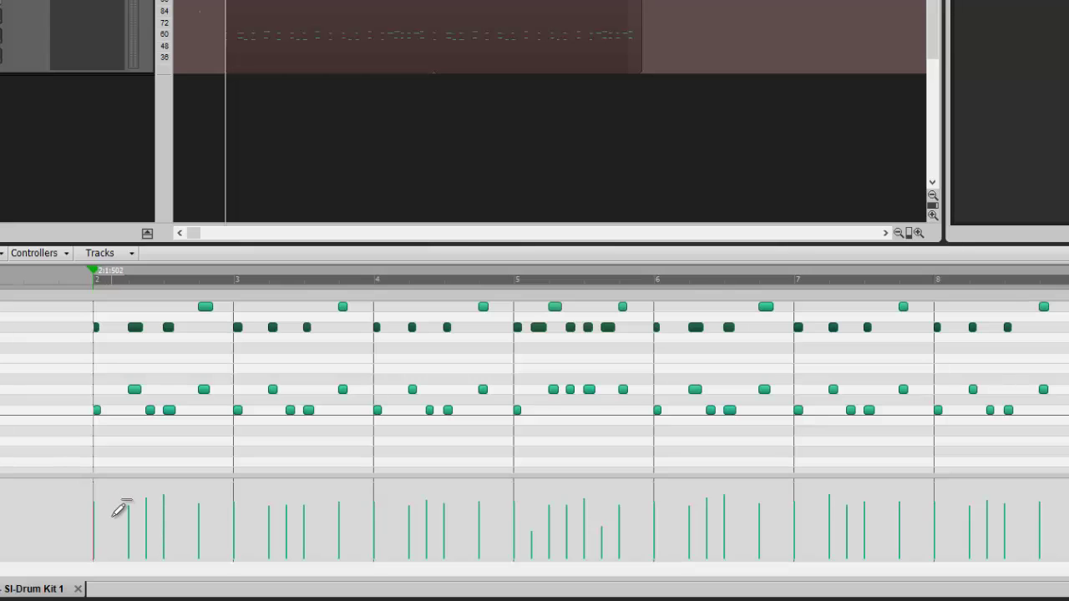
drag(298, 510, 1009, 507)
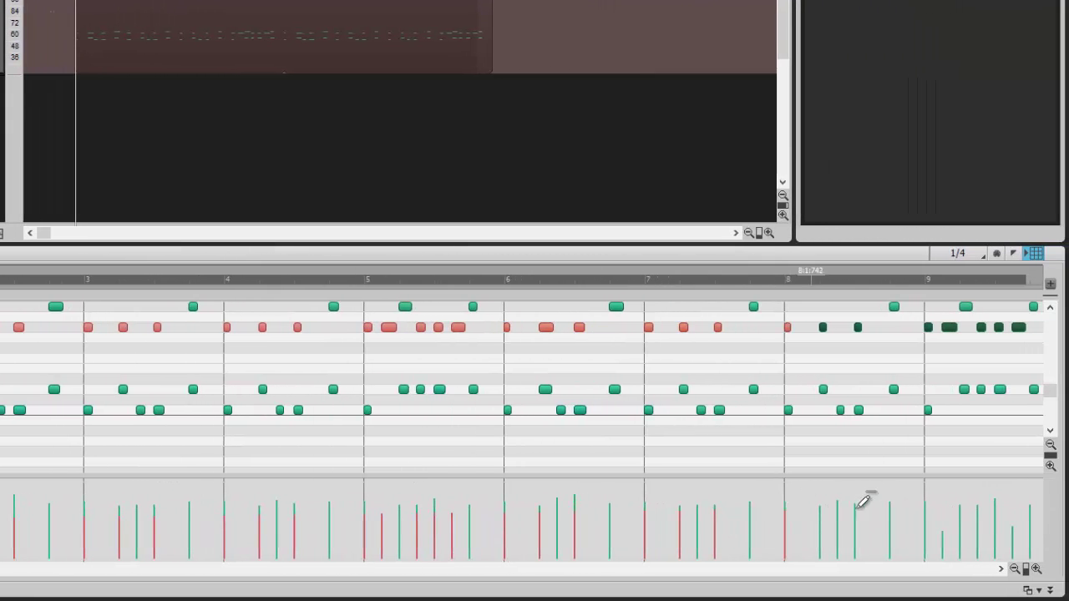
drag(859, 506, 979, 504)
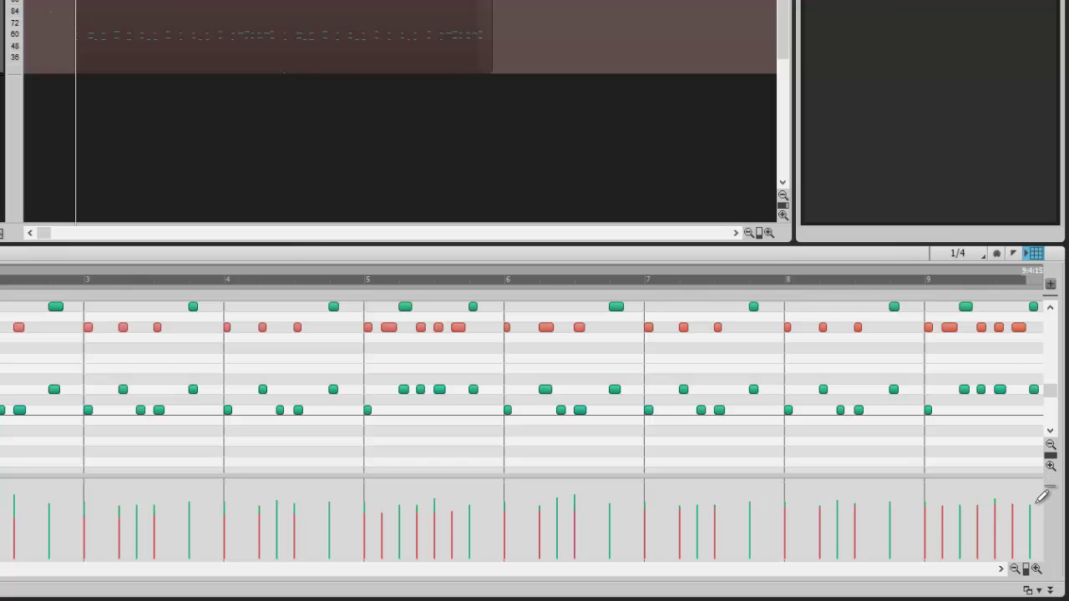
drag(1041, 497, 1042, 497)
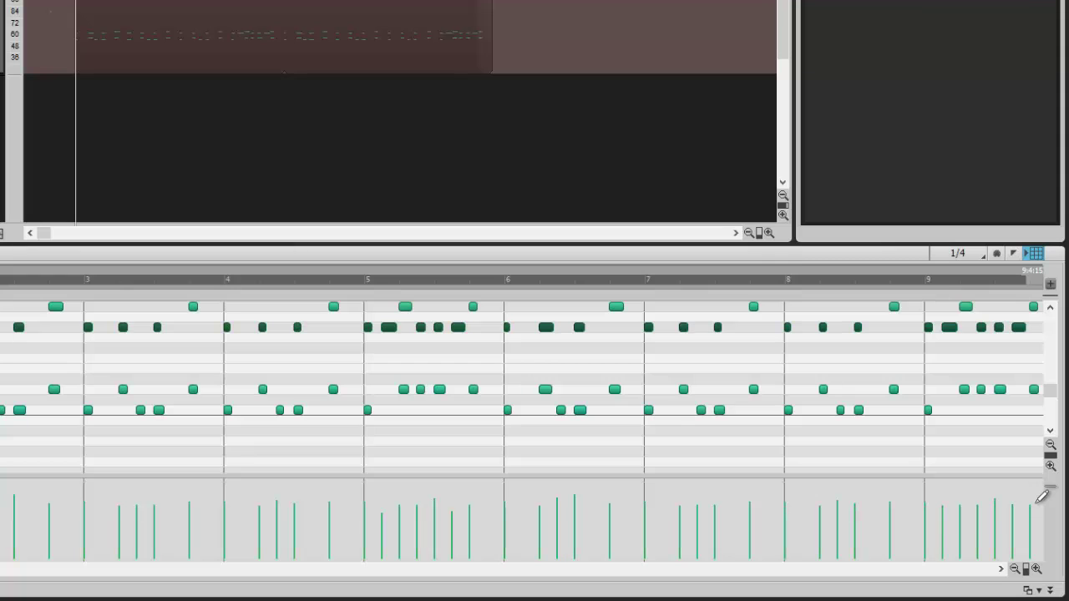
click(1001, 569)
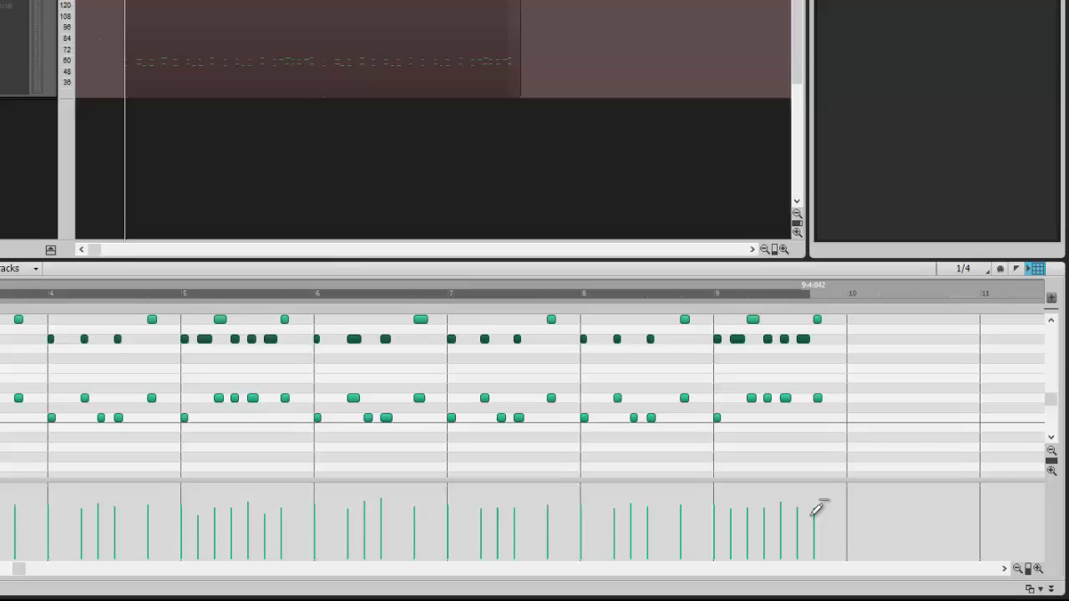
mouse_move(838, 504)
mouse_down()
mouse_move(685, 501)
mouse_move(703, 508)
mouse_up()
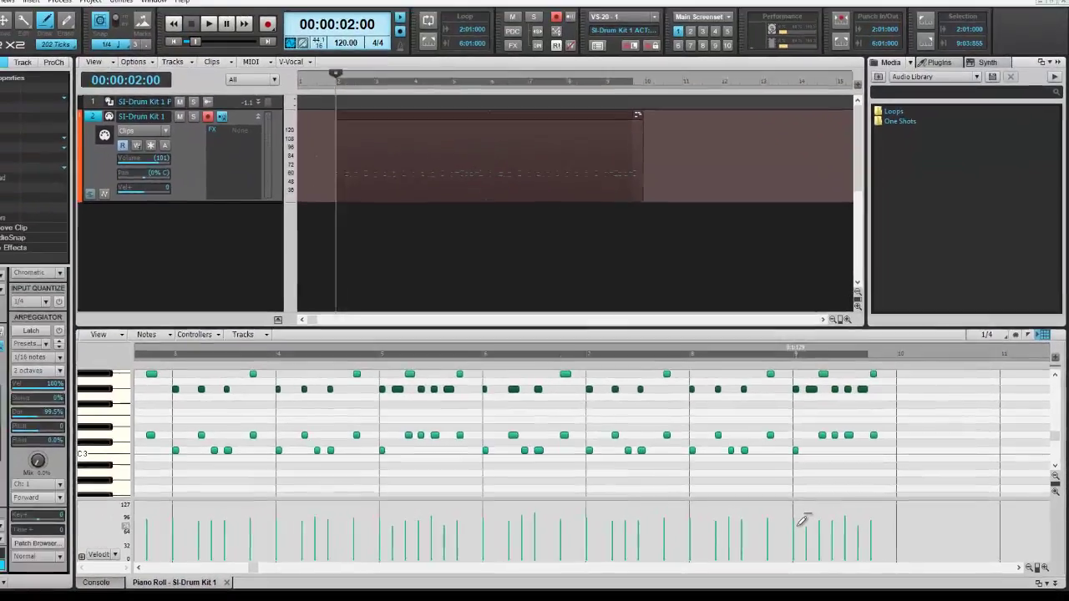
Play back the edited drums, expand the drum kit audio track, and show the Console.
key(space)
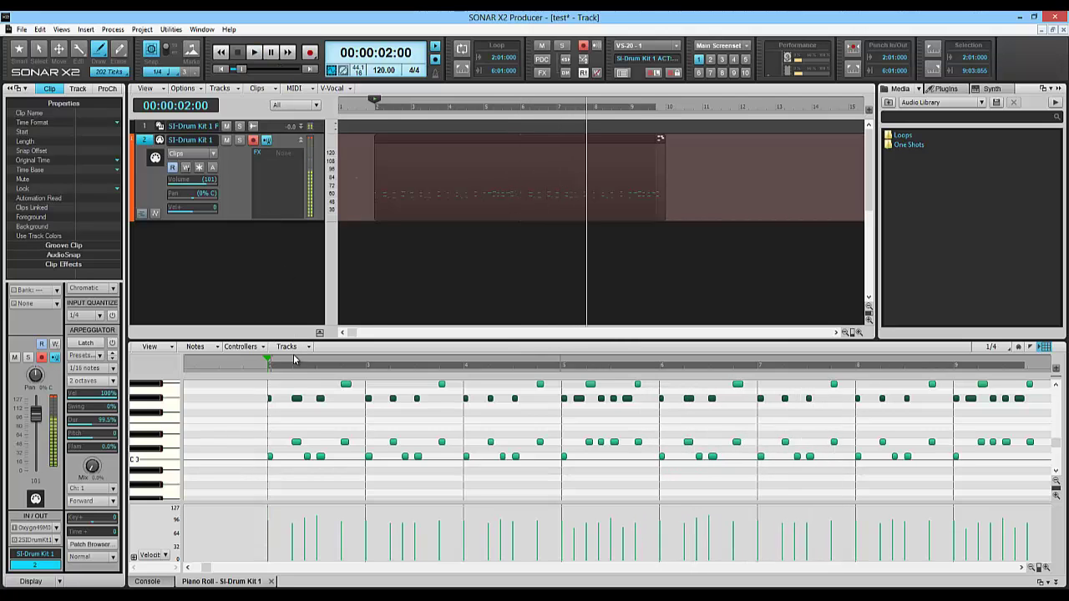
key(space)
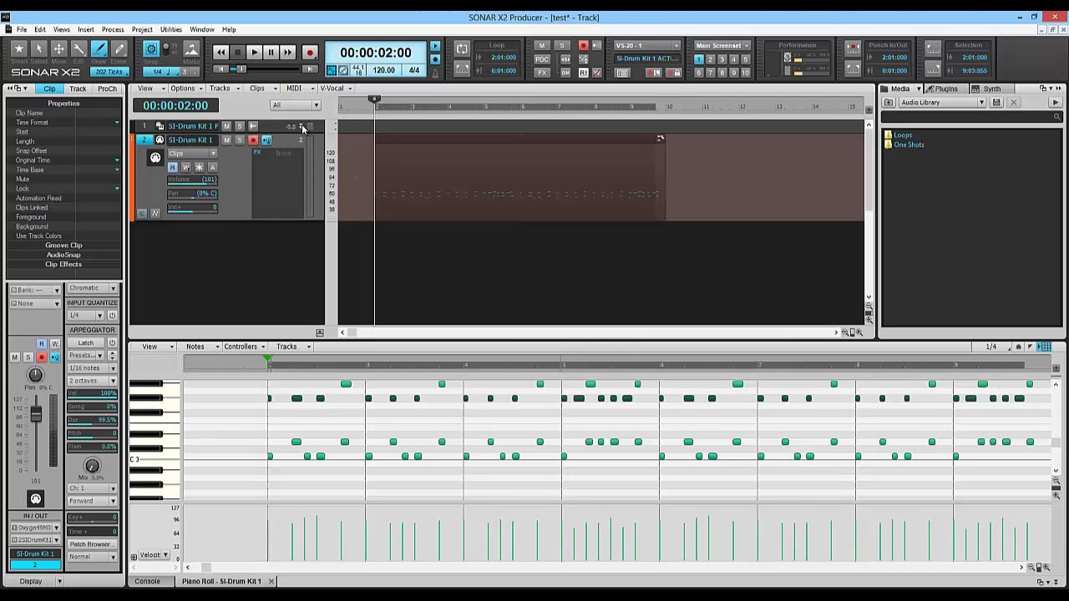
click(253, 126)
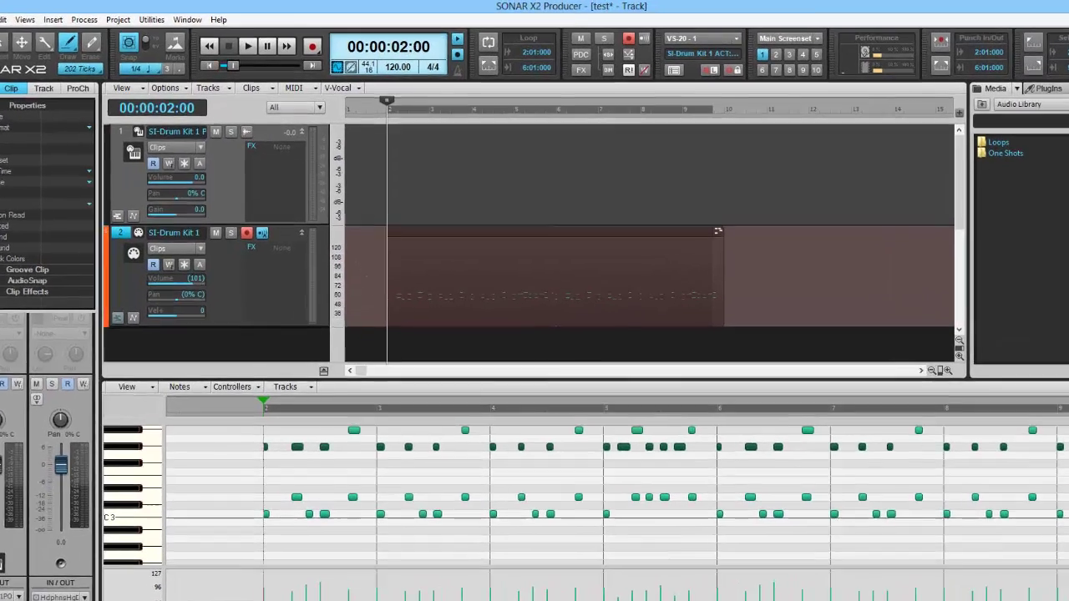
click(270, 581)
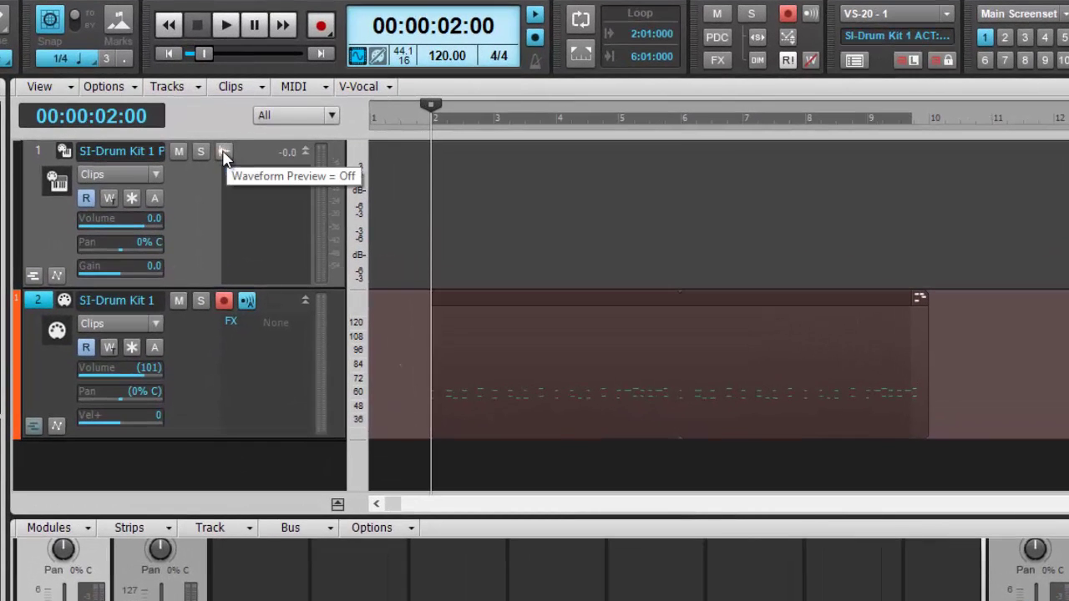
Turn on Waveform Preview for the drum audio track and play through to capture it.
click(224, 153)
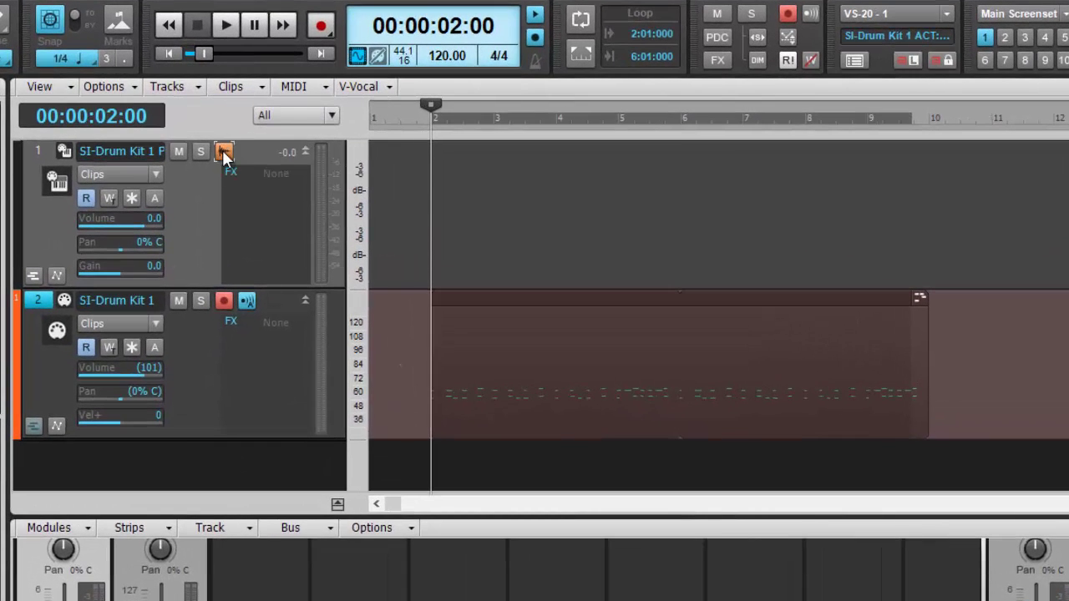
key(space)
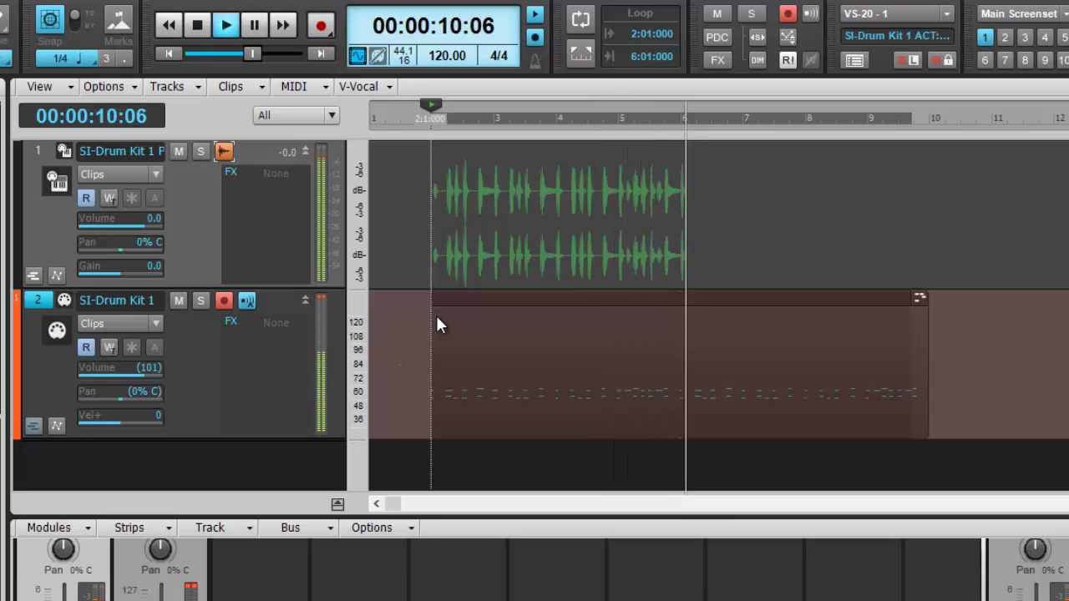
key(space)
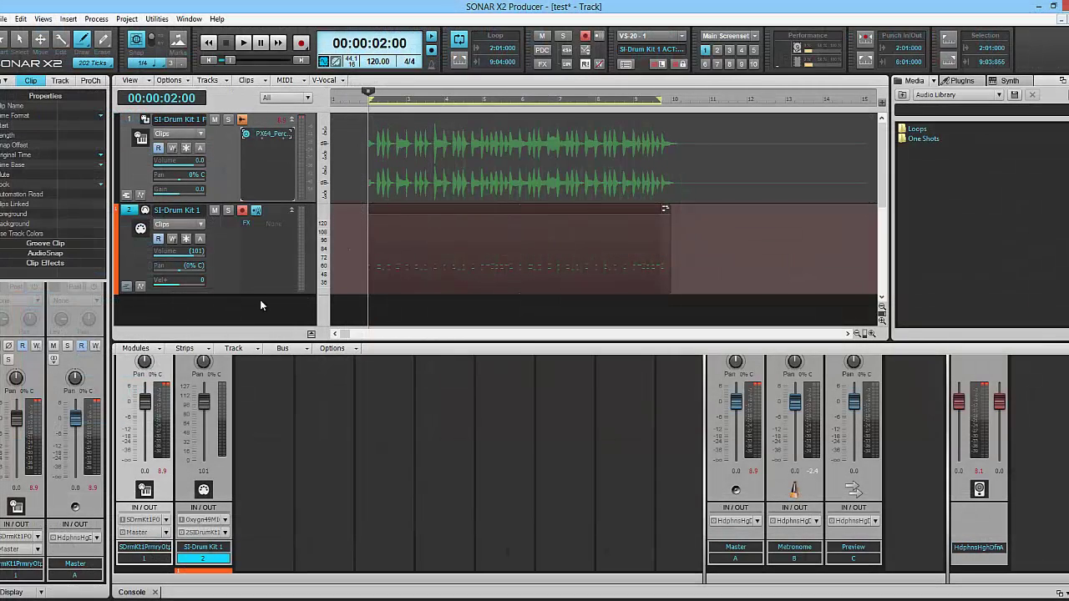
Open the PX64_PercussionStrip_64 plugin from track 1's FX bin, showing its Slight Warmth preset.
double_click(266, 134)
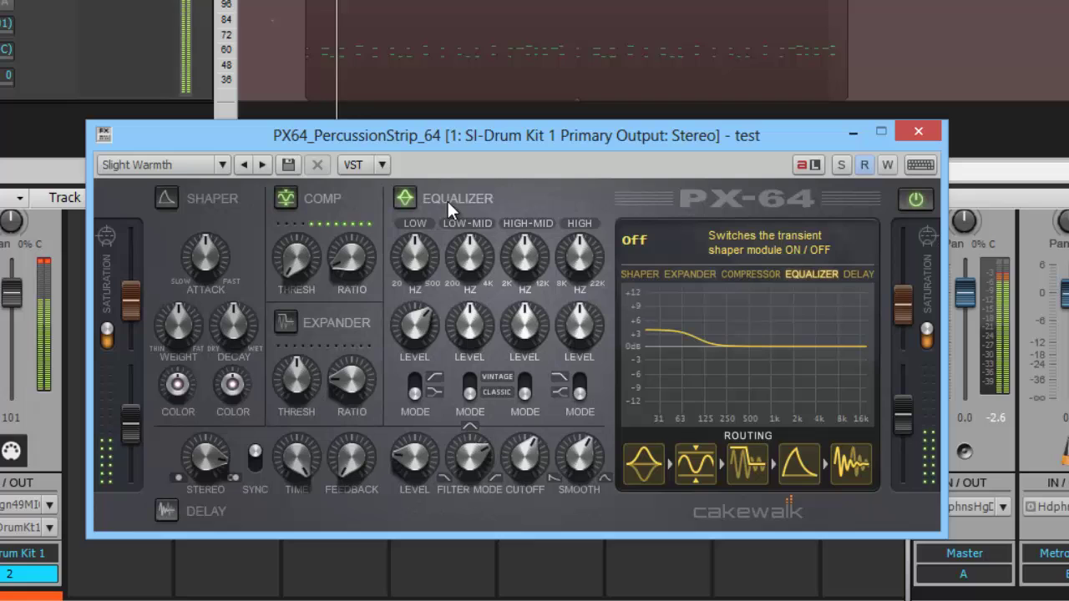
Turn on the delay at -15.8 dB and set the high-mid EQ boost to 1.7 dB.
click(171, 507)
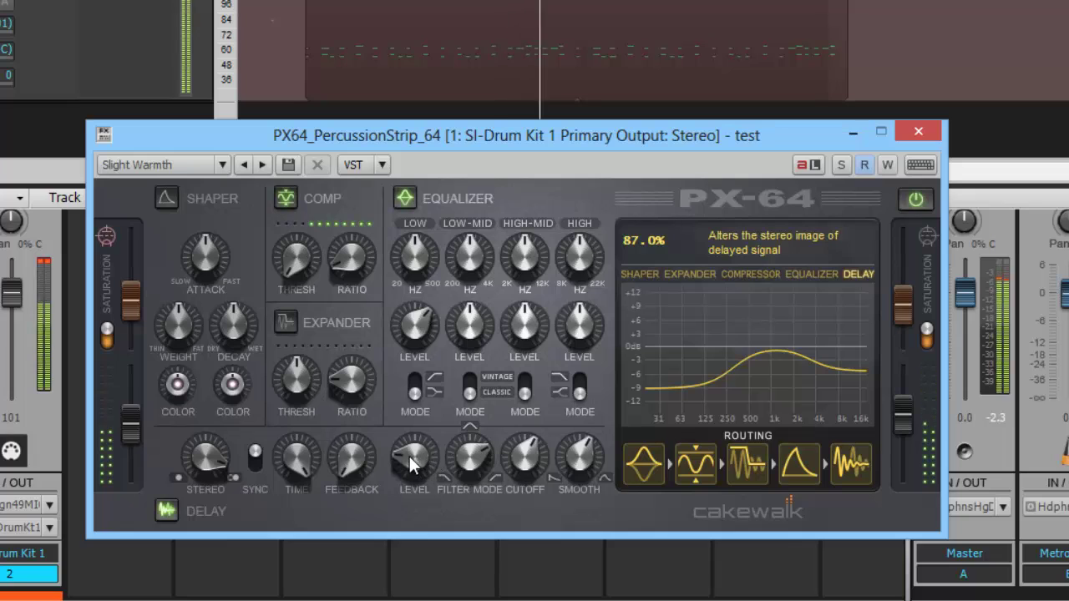
drag(409, 456, 574, 427)
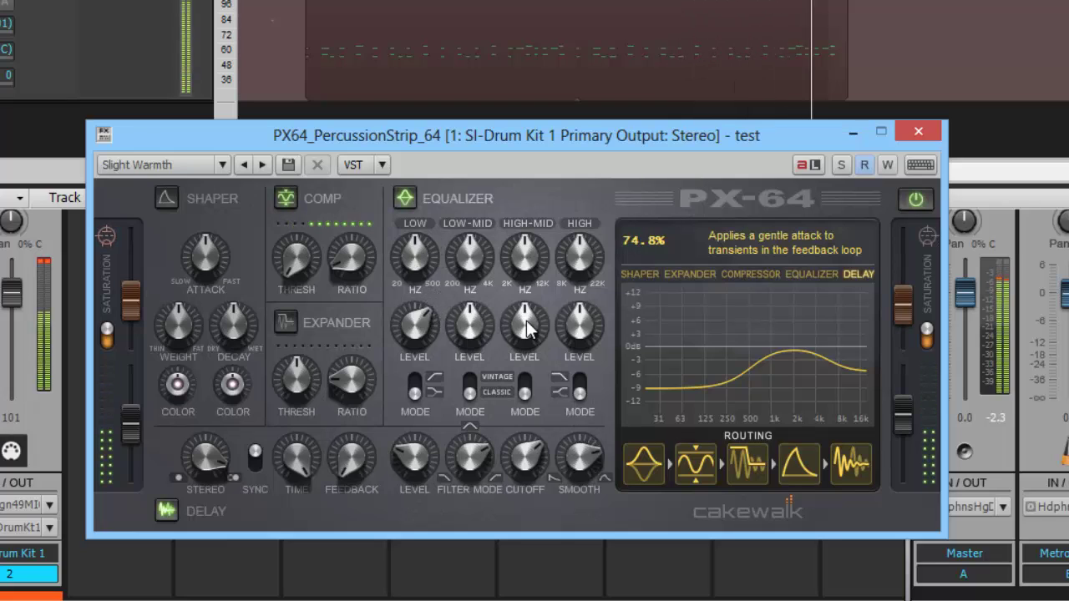
drag(526, 320, 526, 266)
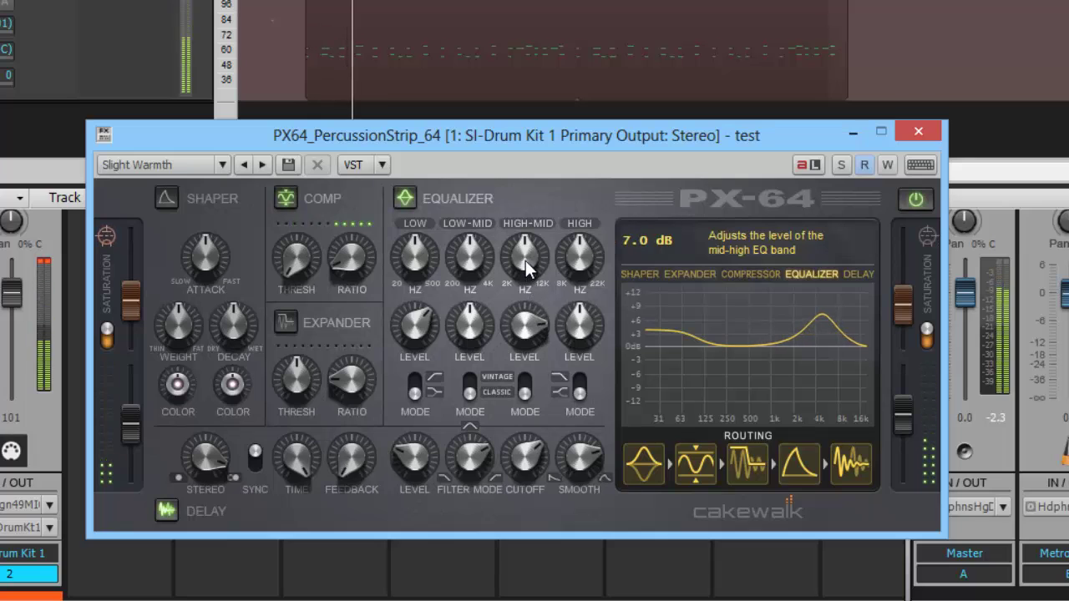
drag(524, 330, 528, 380)
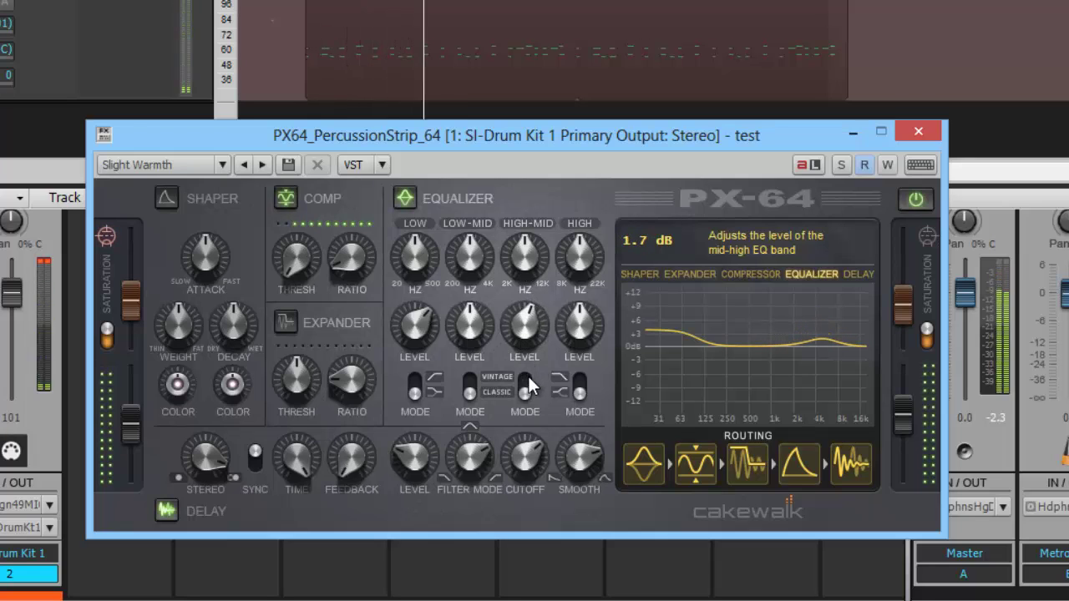
Tune EQ: high-mid 5.76 kHz, low-mid 1.12 kHz at 1.3 dB, low band 157 Hz at 4.4 dB.
drag(522, 265, 574, 244)
drag(471, 267, 471, 257)
mouse_move(470, 323)
mouse_down()
mouse_move(470, 300)
mouse_move(479, 344)
mouse_move(473, 322)
mouse_up()
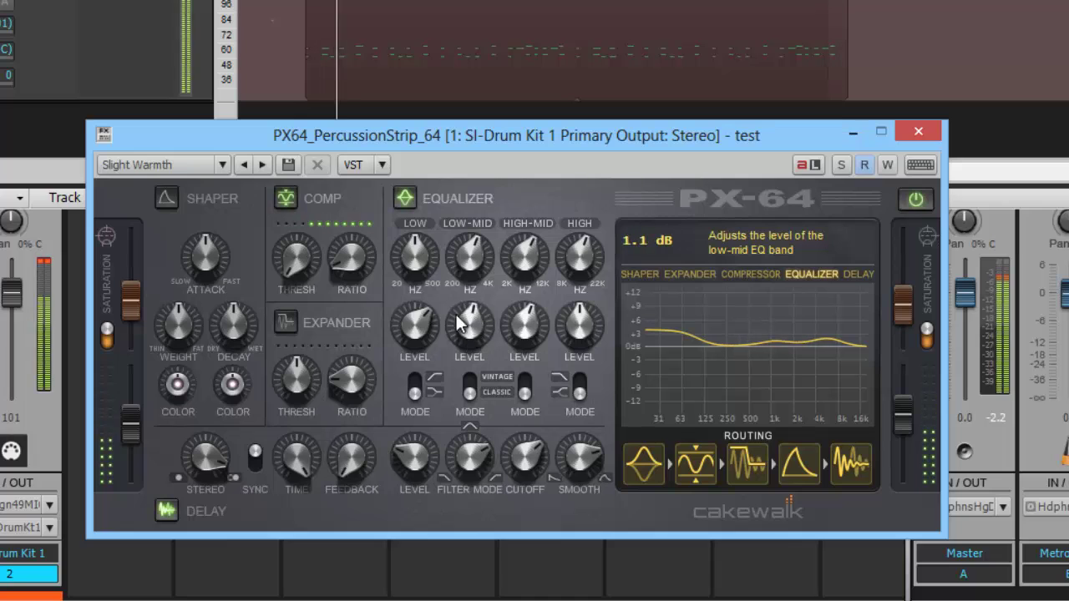
drag(414, 255, 414, 244)
scroll(419, 319, up, 1)
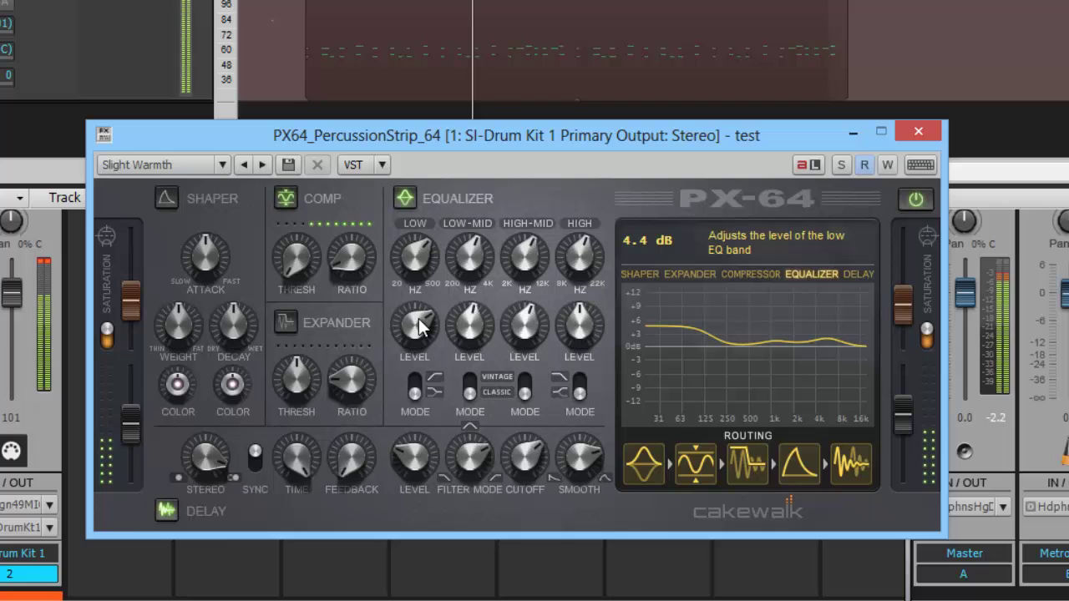
Try the expander (ratio 1:5.8, threshold -52.2 dB), switch it off, and retune compressor threshold and ratio.
click(292, 322)
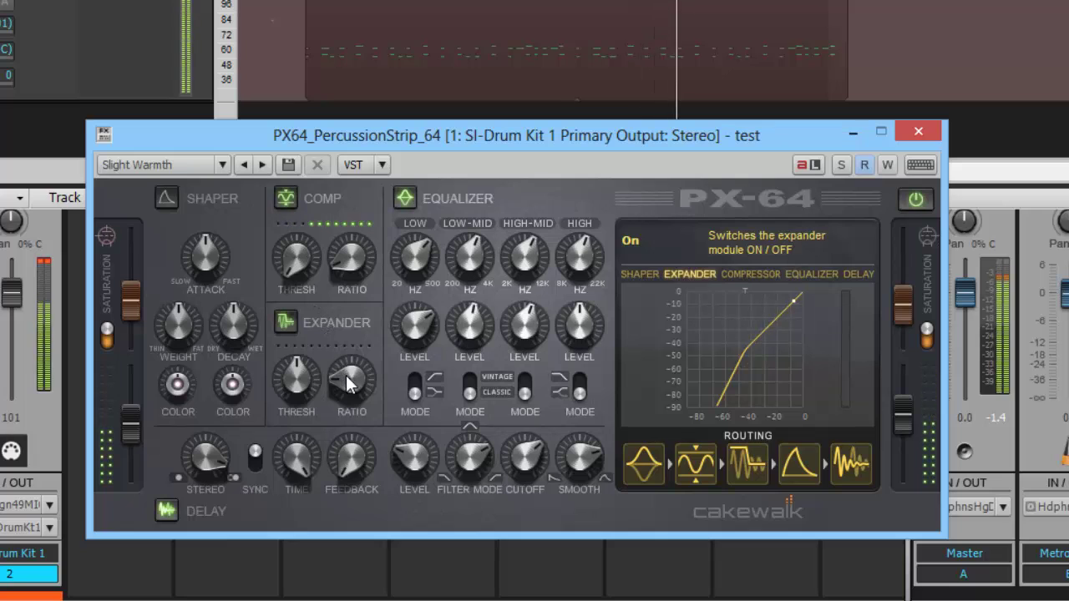
drag(346, 375, 340, 323)
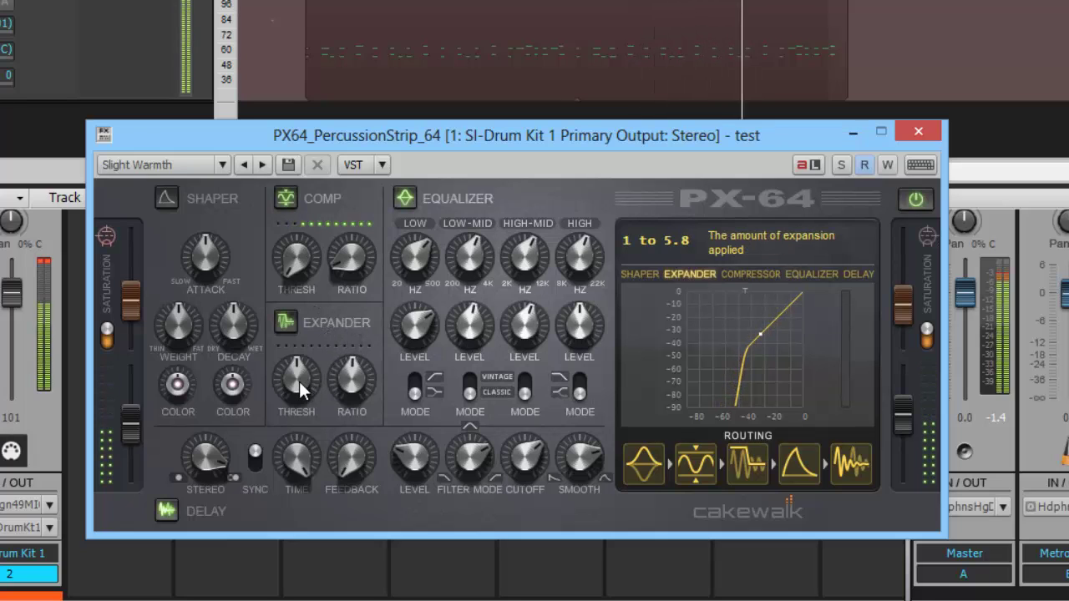
mouse_move(299, 382)
mouse_down()
mouse_move(305, 350)
mouse_move(310, 399)
mouse_up()
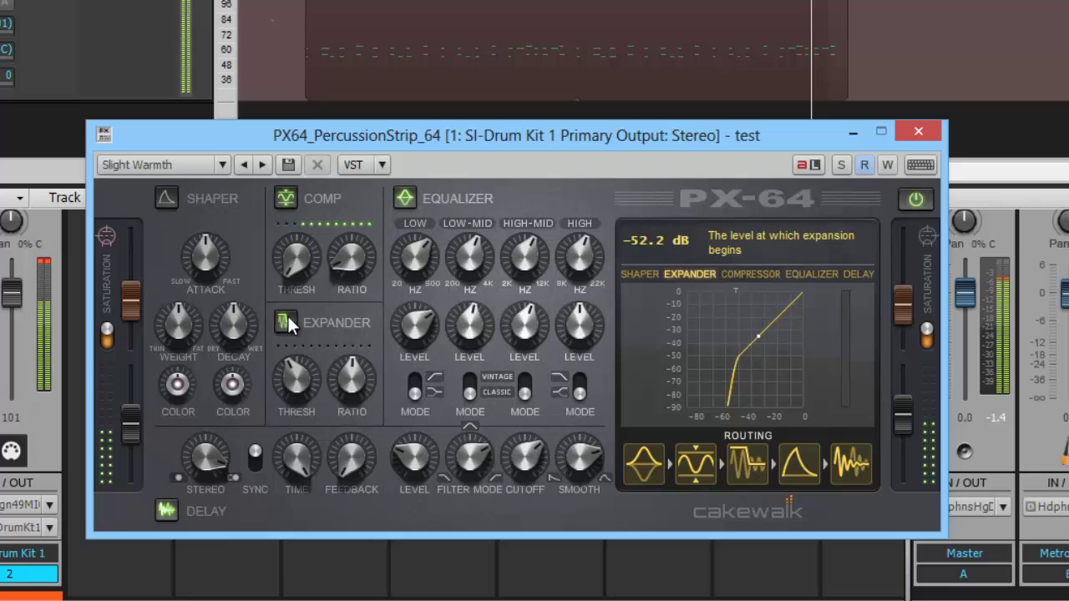
click(286, 323)
mouse_move(296, 251)
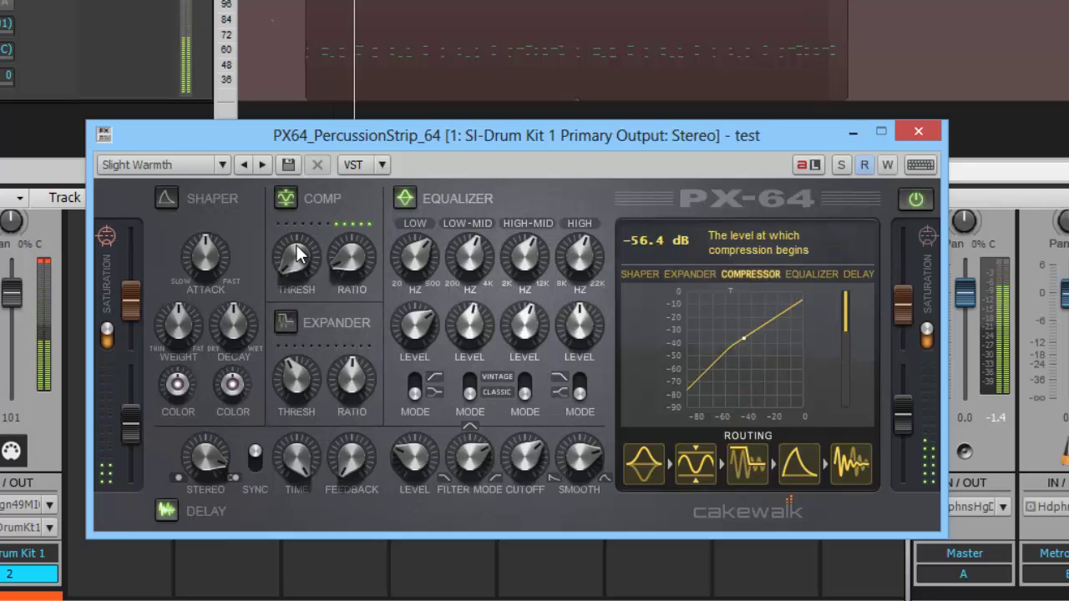
drag(297, 250, 338, 253)
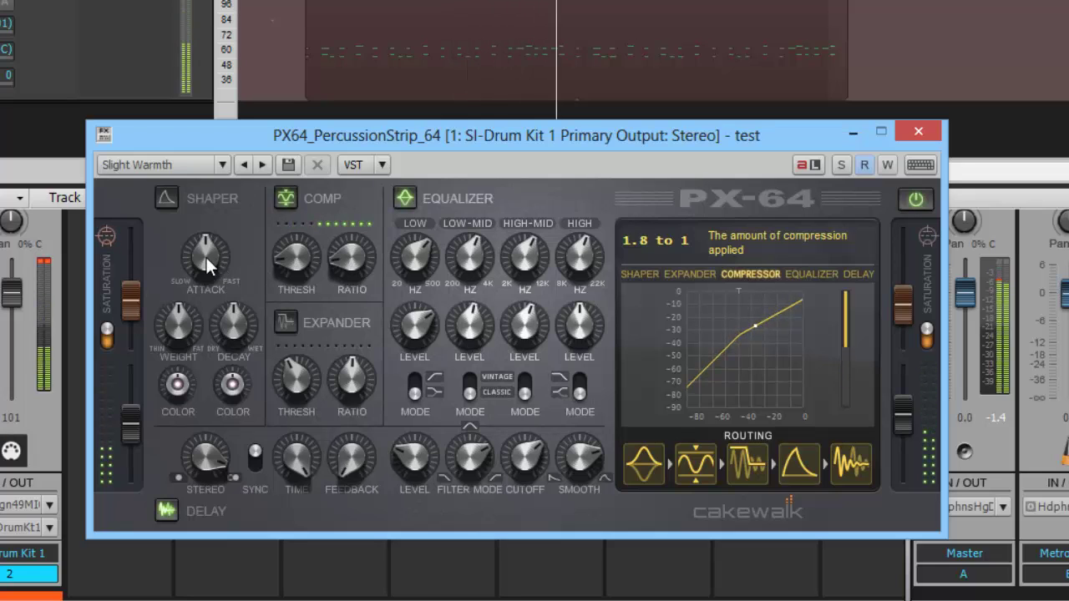
Enable the transient shaper with attack about 66% and decay 133.8%.
click(168, 199)
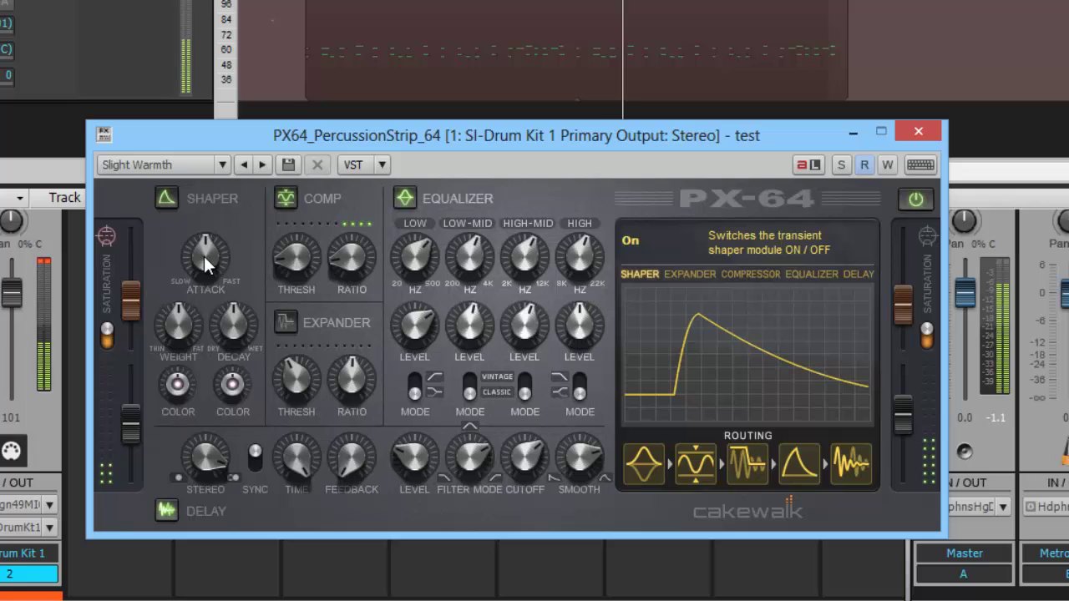
drag(203, 257, 195, 171)
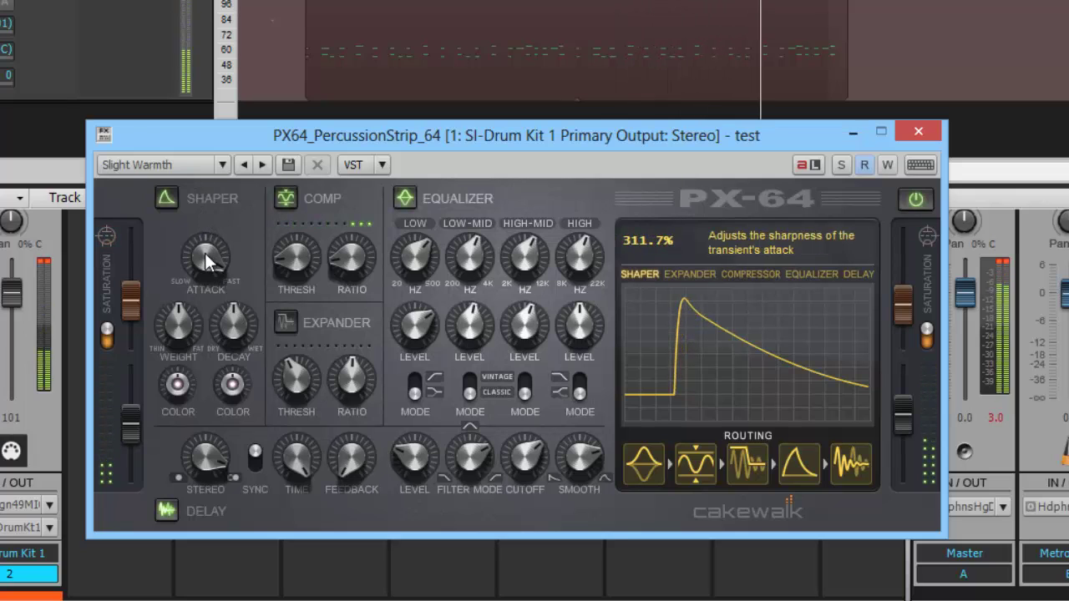
drag(205, 253, 175, 293)
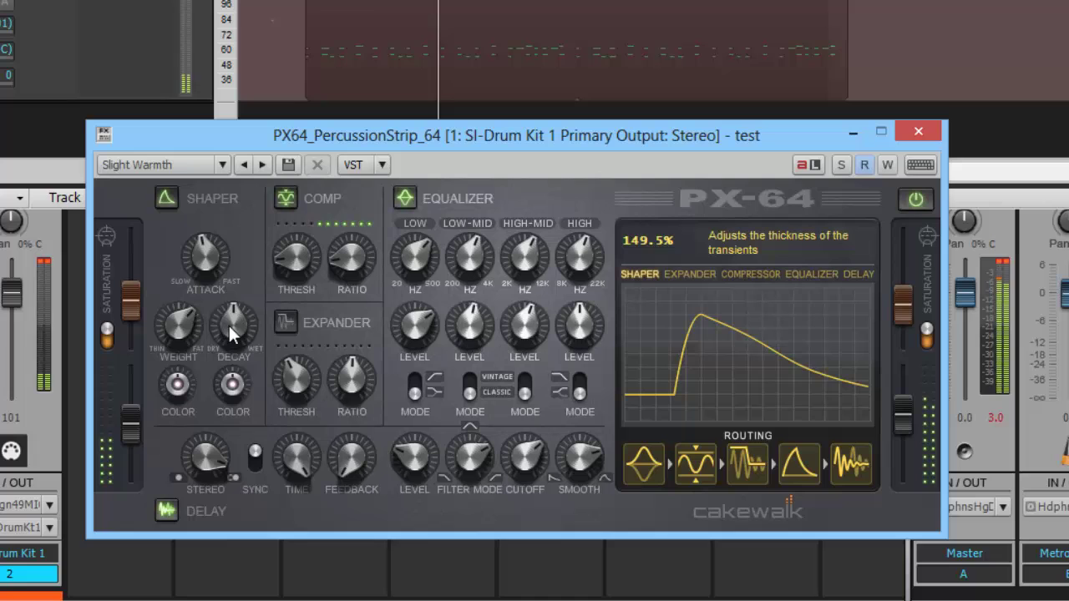
drag(229, 325, 235, 301)
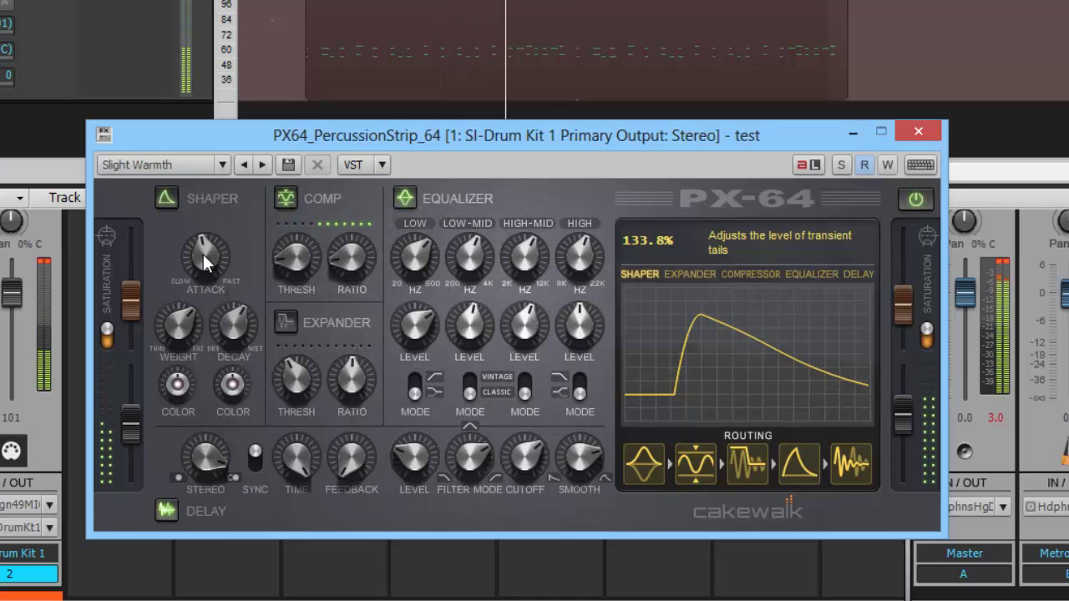
drag(203, 254, 217, 279)
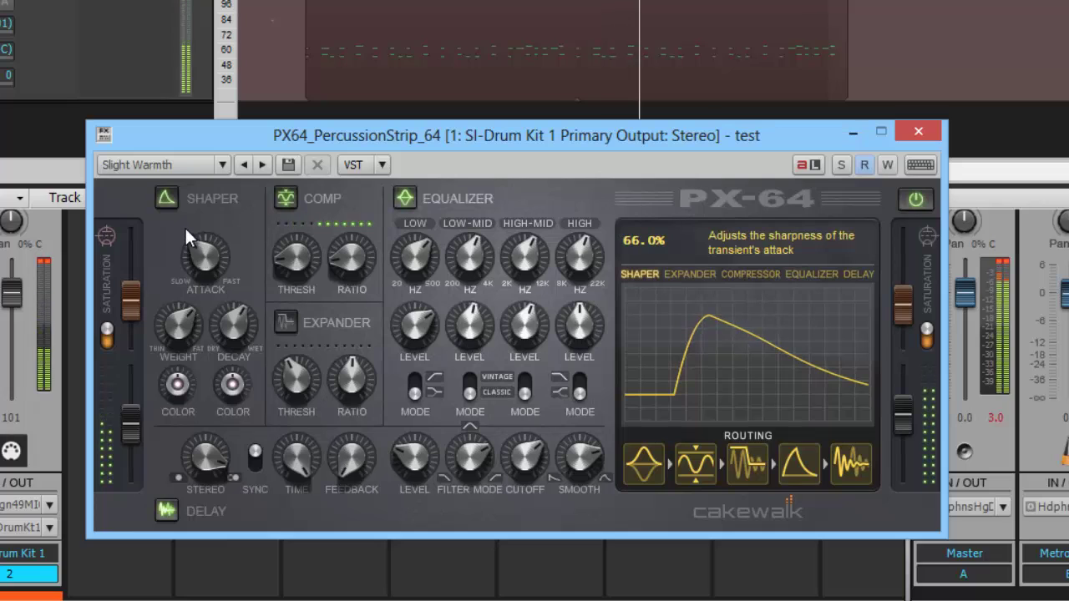
Re-enable the expander, raise its ratio, and settle its threshold at -33.3 dB.
click(287, 322)
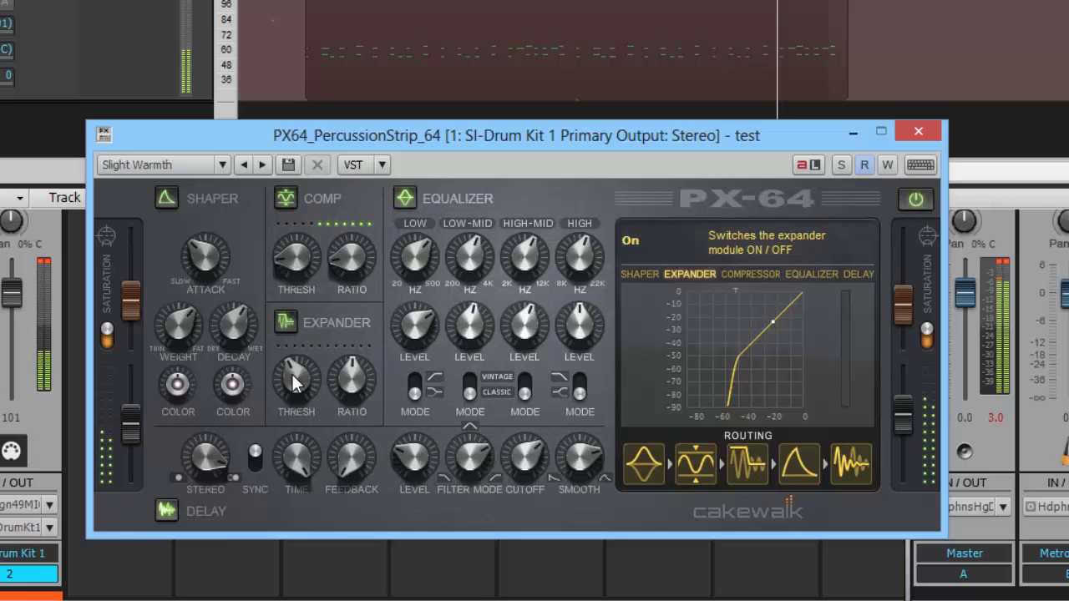
mouse_move(293, 374)
drag(292, 375, 287, 278)
drag(343, 380, 370, 426)
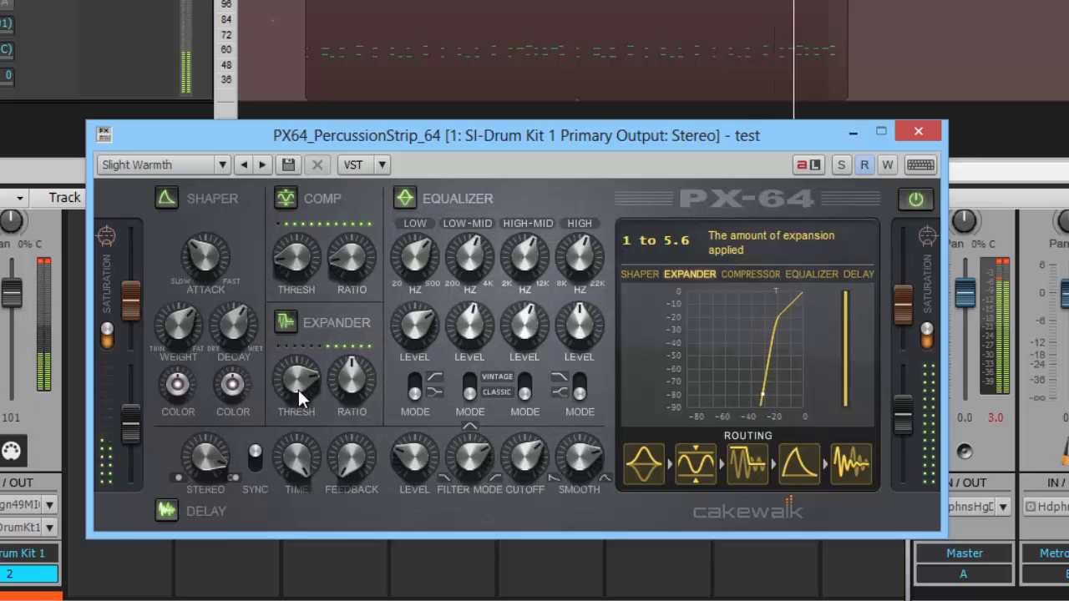
mouse_move(295, 398)
mouse_down()
mouse_move(301, 418)
mouse_move(299, 397)
mouse_move(307, 409)
mouse_up()
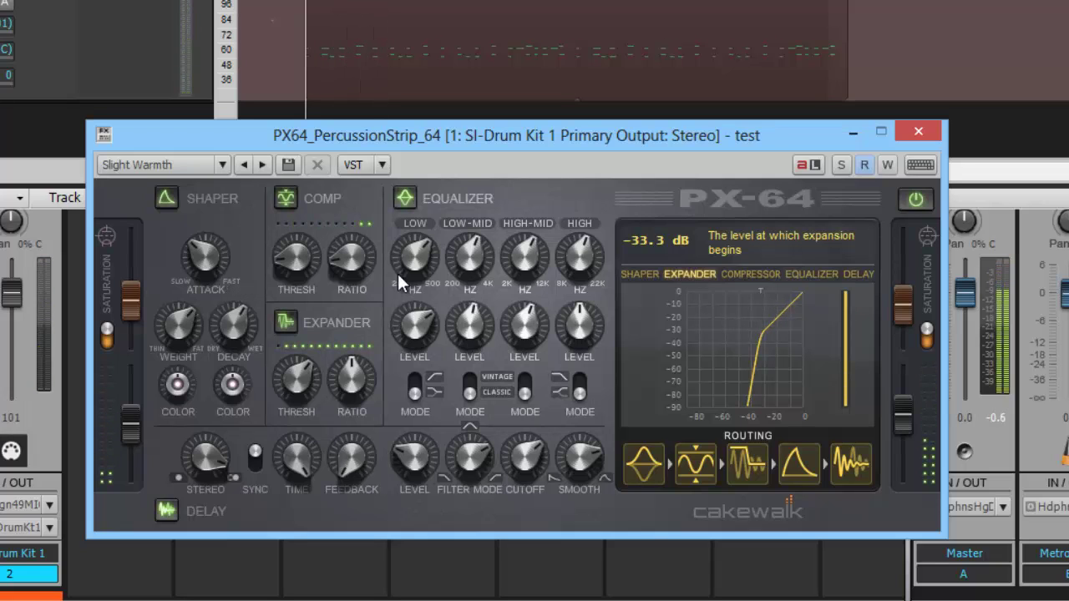
Show the low EQ band curve and lower its frequency to about 129 Hz.
click(412, 332)
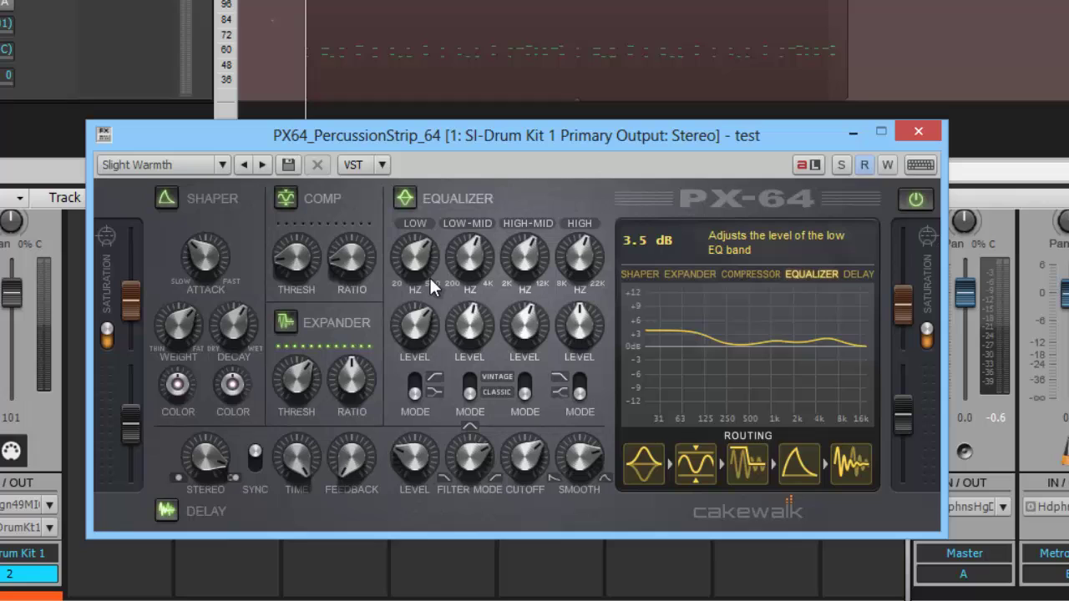
drag(416, 259, 418, 270)
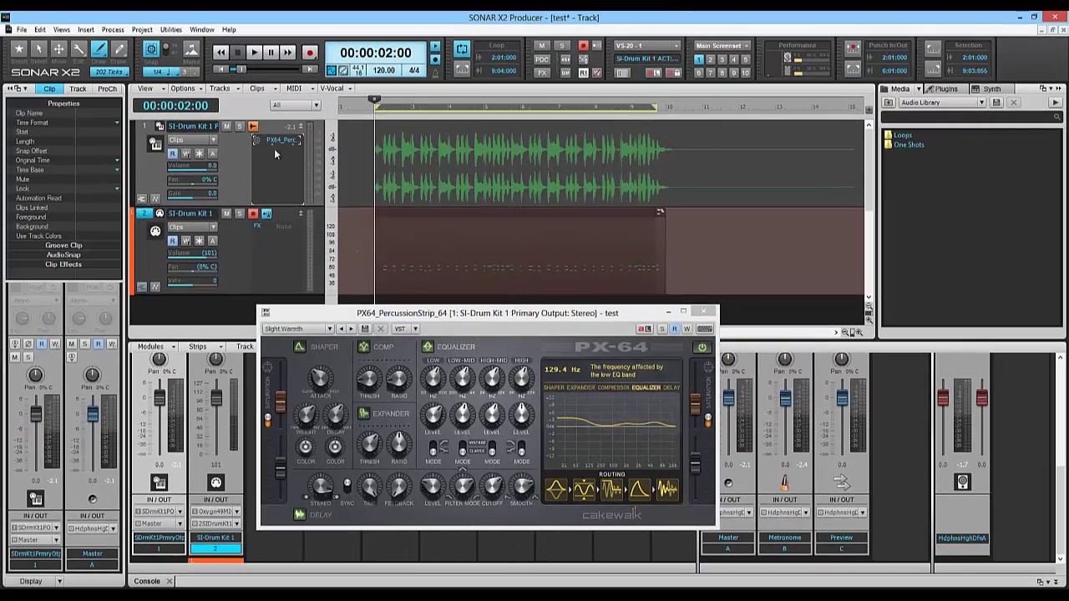
key(space)
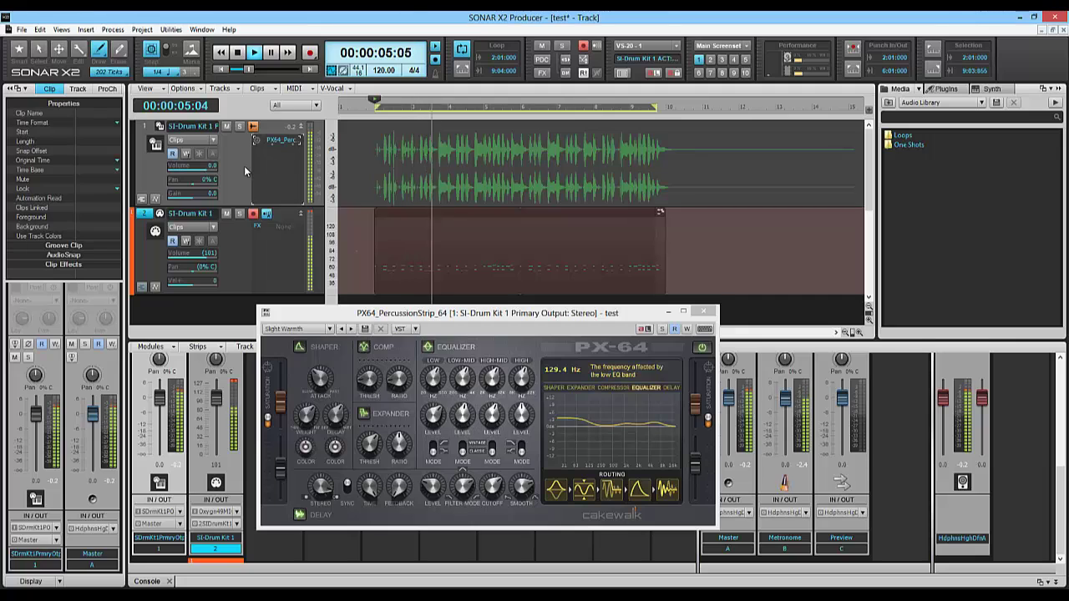
key(space)
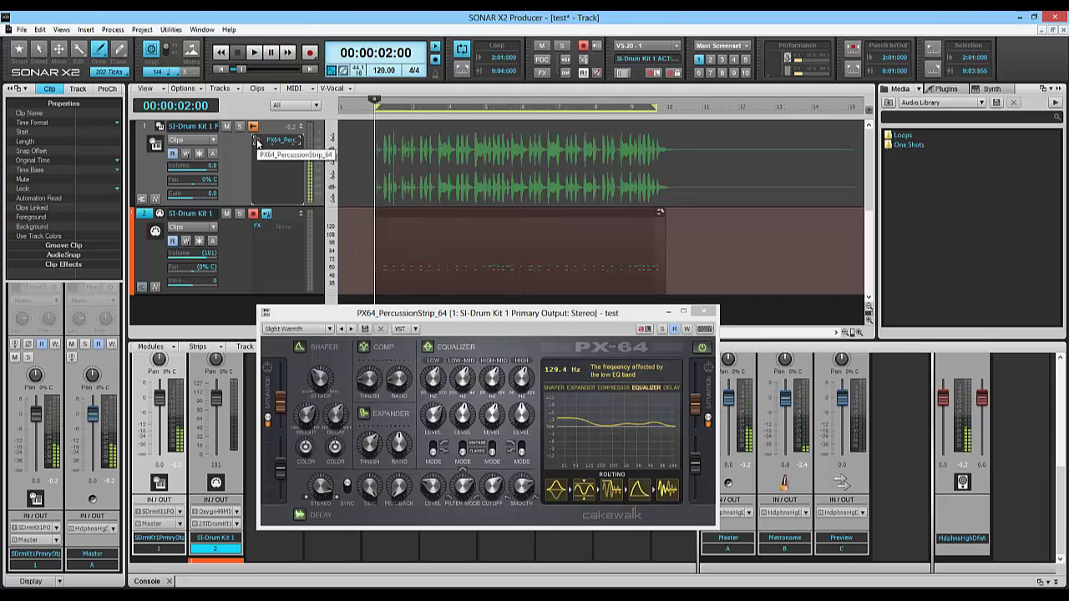
key(space)
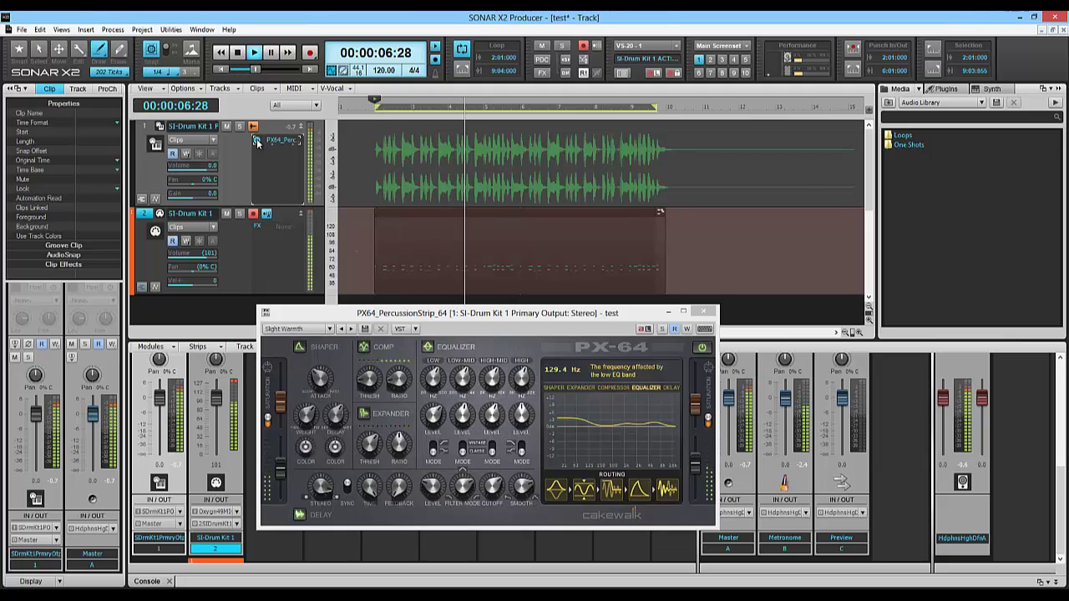
key(space)
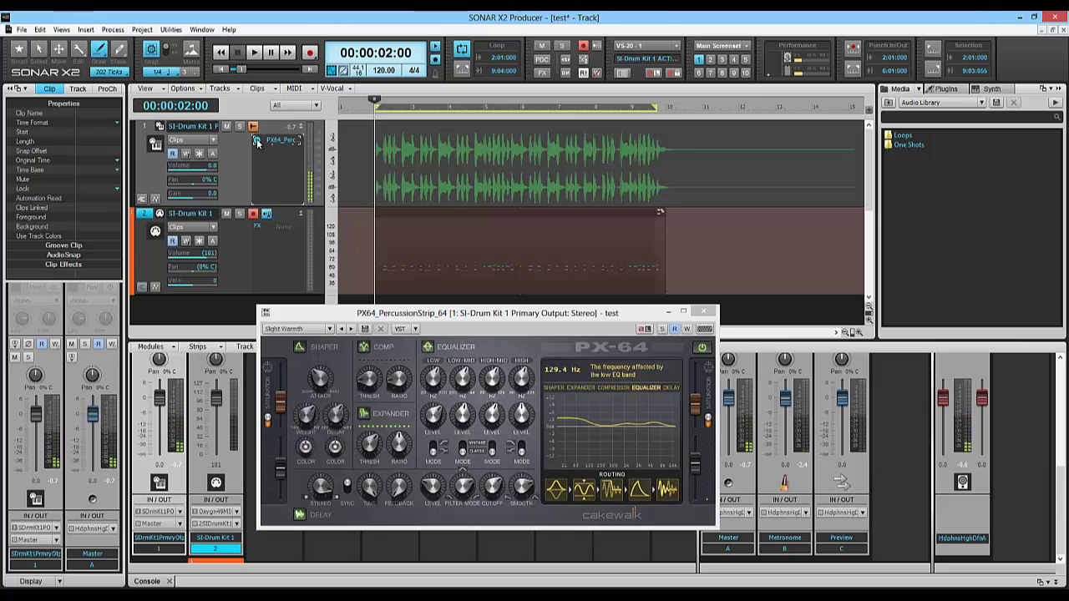